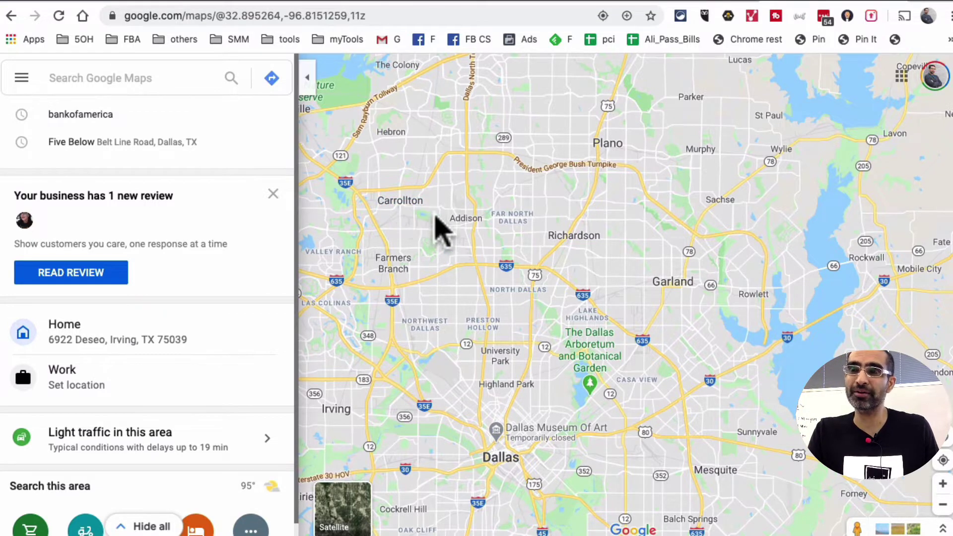
Pan the Dallas map west so Irving, Grand Prairie and DFW International Airport appear.
{"action": "left_click_drag", "start_coordinate": [459, 320], "coordinate": [677, 295]}
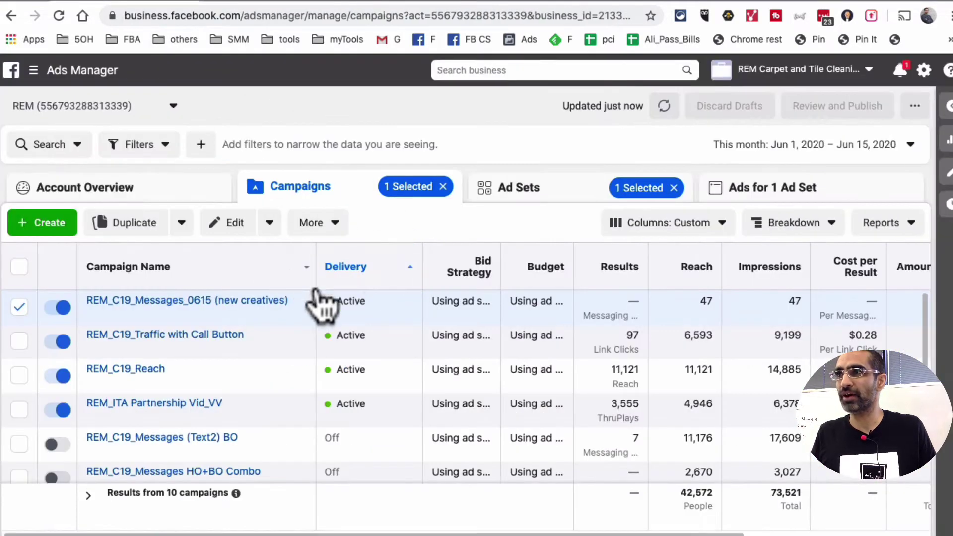
Start a new campaign with + Create on the Campaigns tab.
{"action": "left_click", "coordinate": [60, 226]}
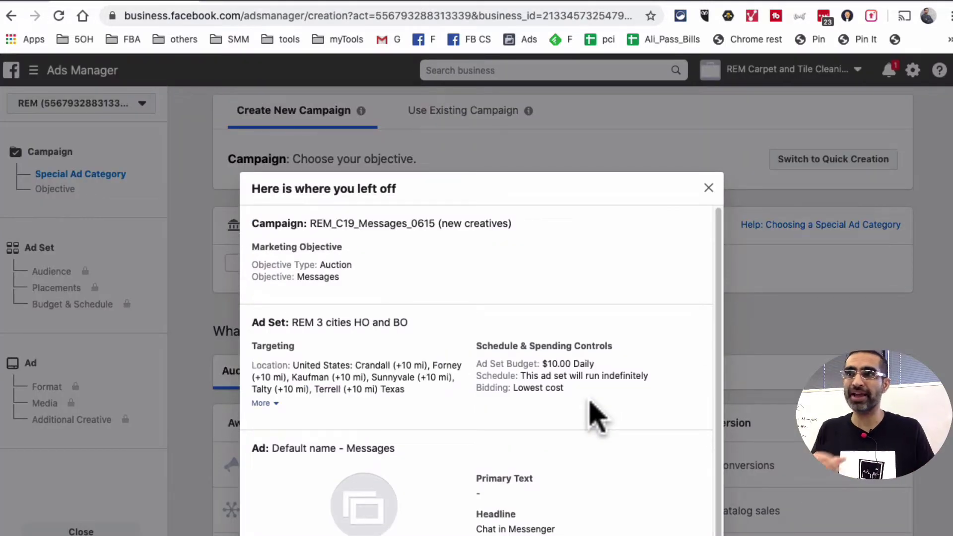
{"action": "scroll", "coordinate": [601, 409], "scroll_direction": "down", "scroll_amount": 1}
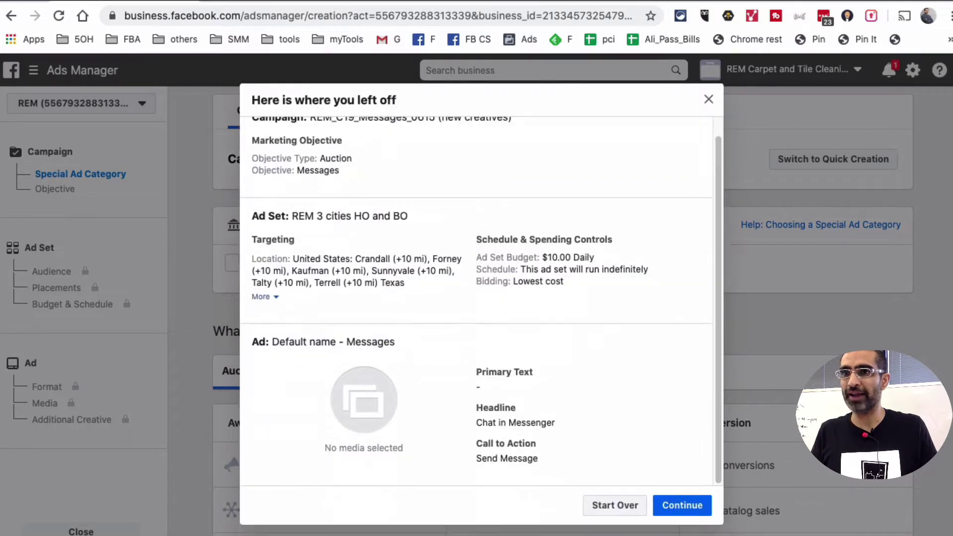
Discard the old draft and set up a Traffic-objective campaign named 'test'.
{"action": "left_click", "coordinate": [608, 509]}
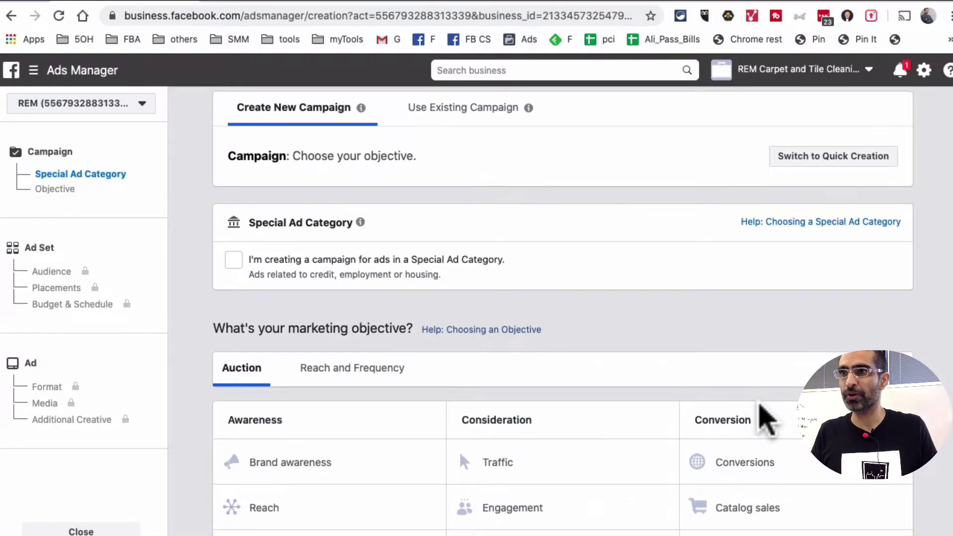
{"action": "scroll", "coordinate": [768, 420], "scroll_direction": "down", "scroll_amount": 3}
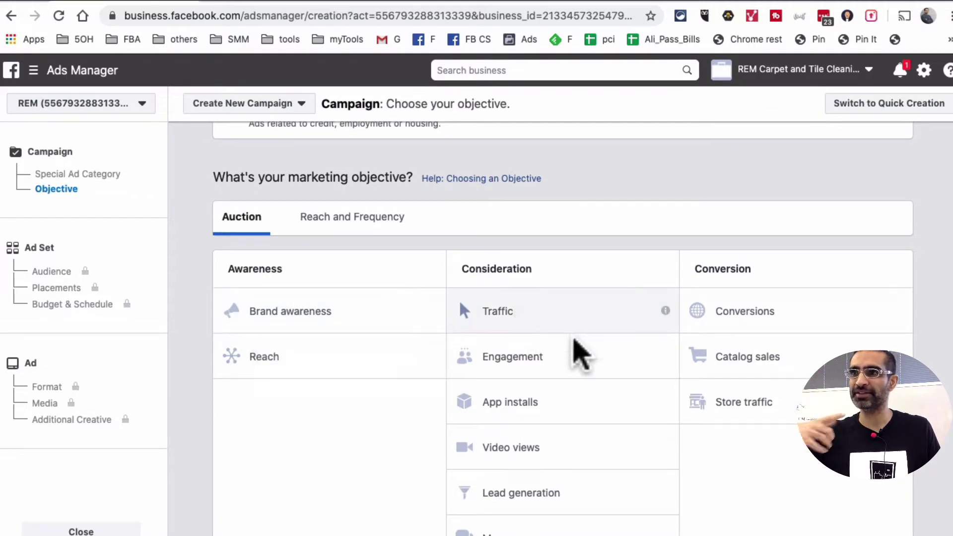
{"action": "left_click", "coordinate": [621, 329]}
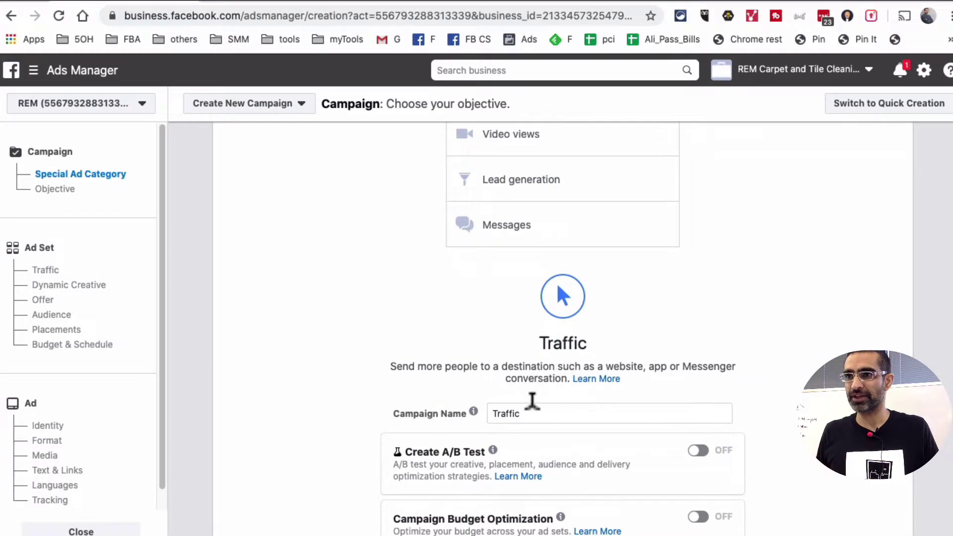
{"action": "double_click", "coordinate": [533, 402]}
{"action": "type", "text": "test"}
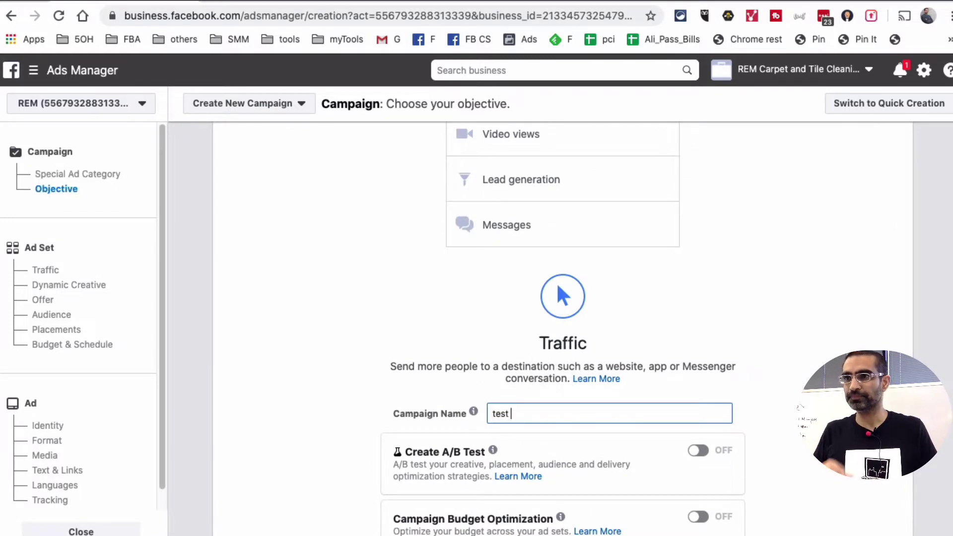
{"action": "scroll", "coordinate": [734, 420], "scroll_direction": "down", "scroll_amount": 4}
{"action": "left_click", "coordinate": [594, 424]}
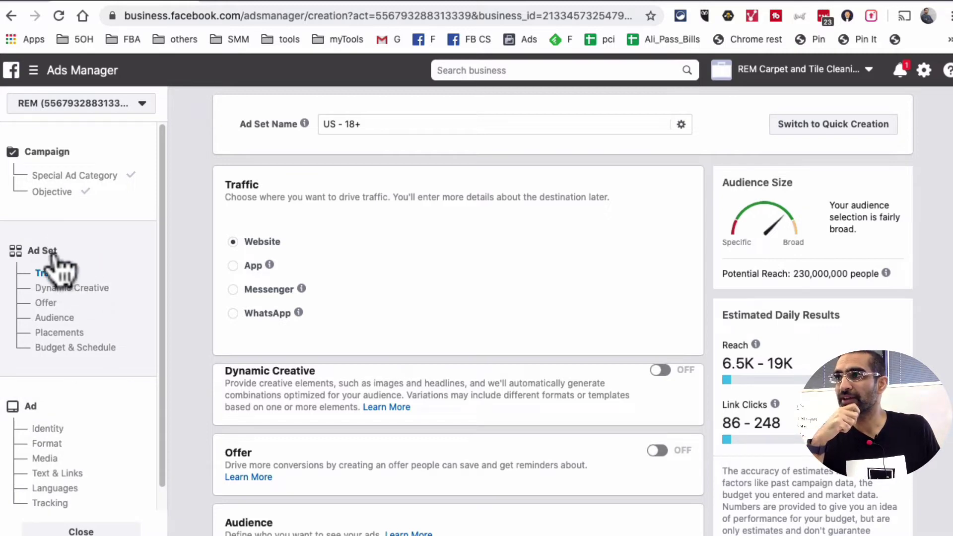
Scroll down the ad set page to the Audience locations, age and gender settings.
{"action": "scroll", "coordinate": [475, 296], "scroll_direction": "down", "scroll_amount": 5}
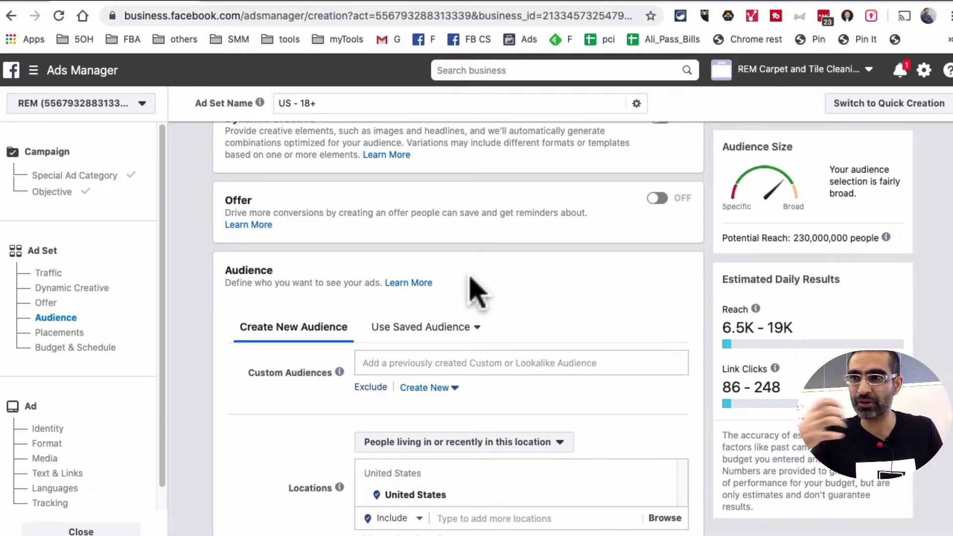
{"action": "scroll", "coordinate": [581, 300], "scroll_direction": "down", "scroll_amount": 2}
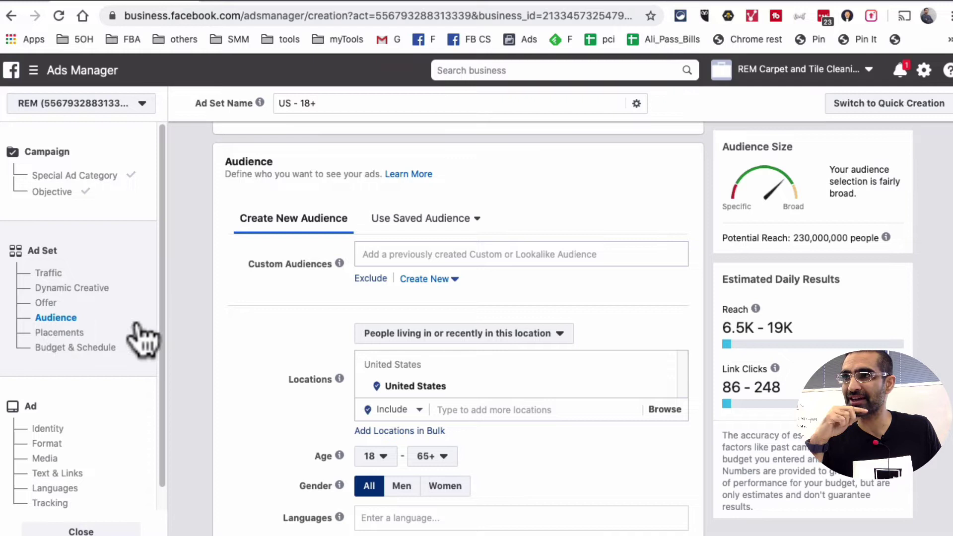
{"action": "scroll", "coordinate": [549, 330], "scroll_direction": "down", "scroll_amount": 1}
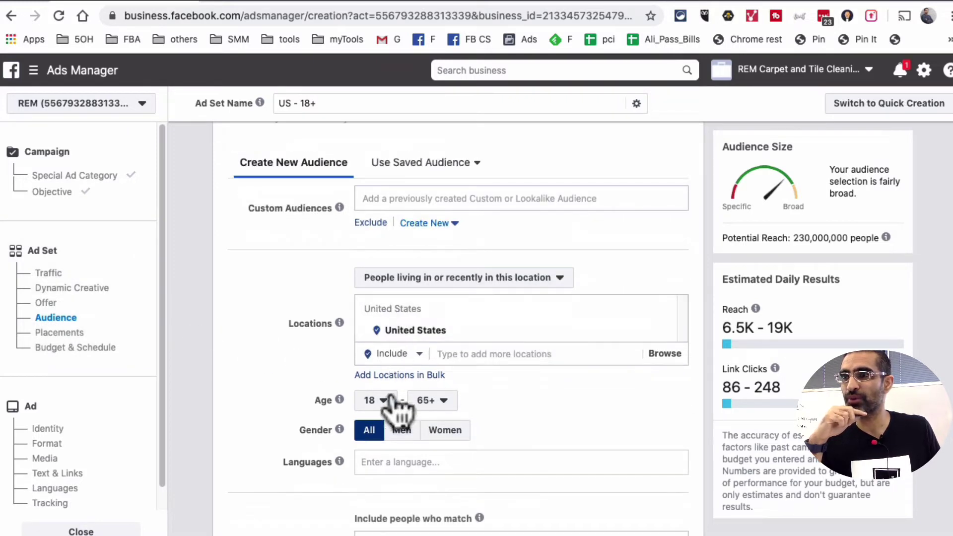
Target Addison, Texas with a 25-mile radius, zooming the map to check the area.
{"action": "left_click", "coordinate": [500, 339]}
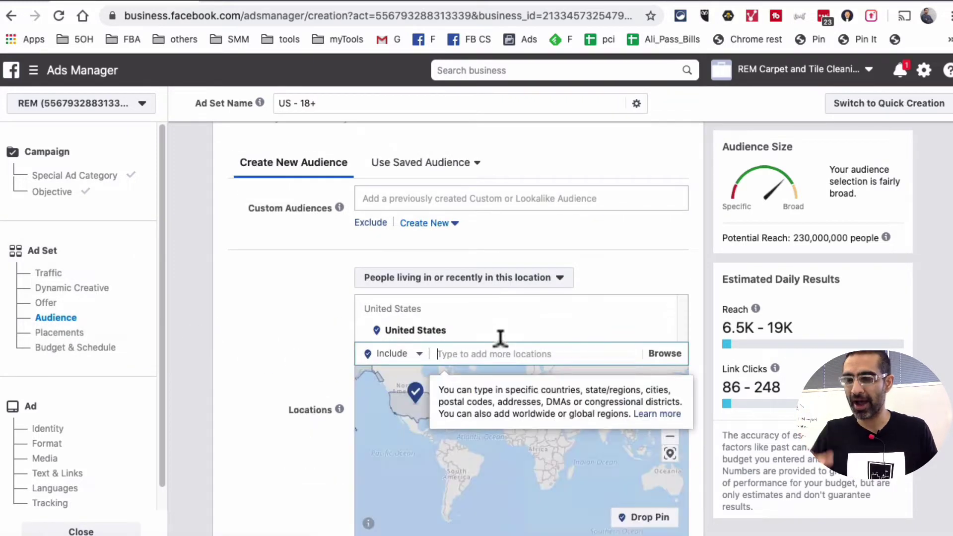
{"action": "type", "text": "addison"}
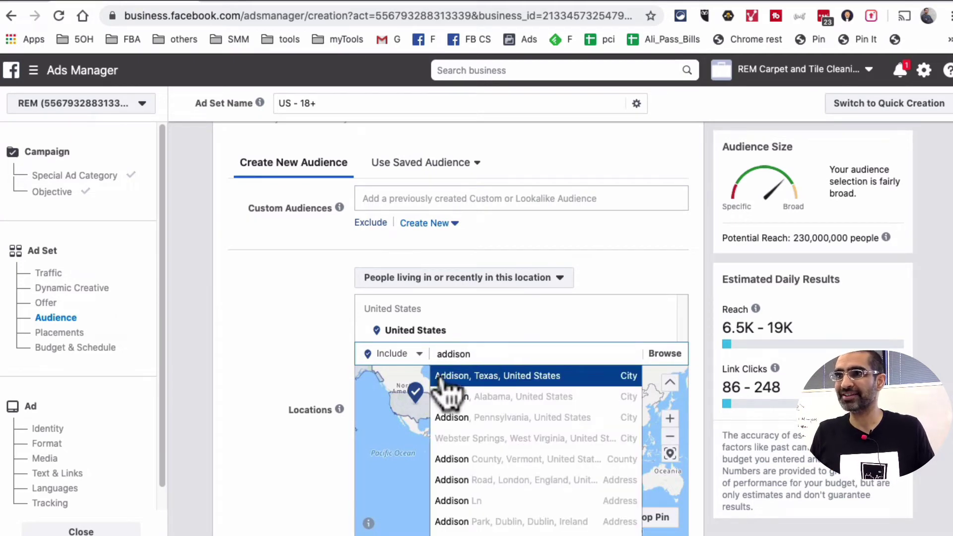
{"action": "left_click", "coordinate": [442, 383]}
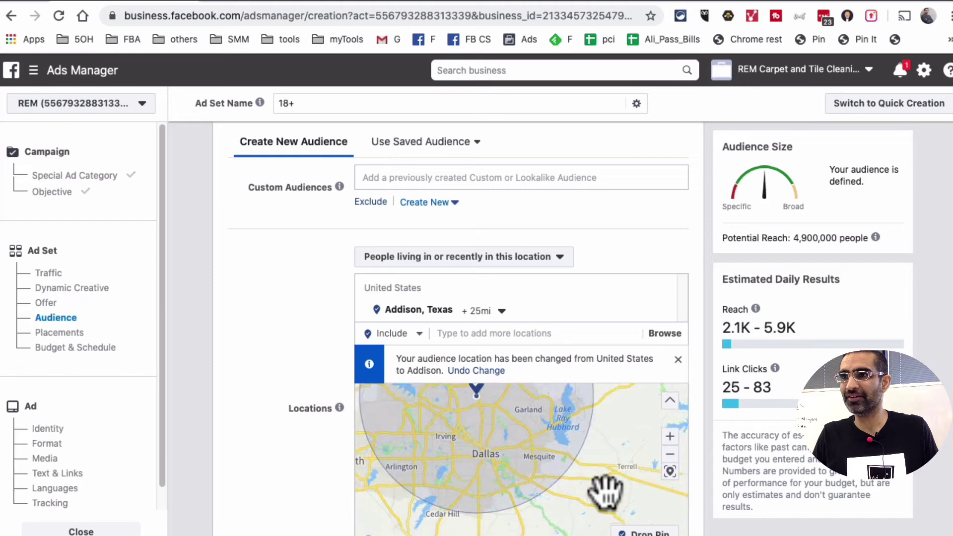
{"action": "scroll", "coordinate": [298, 472], "scroll_direction": "down", "scroll_amount": 1}
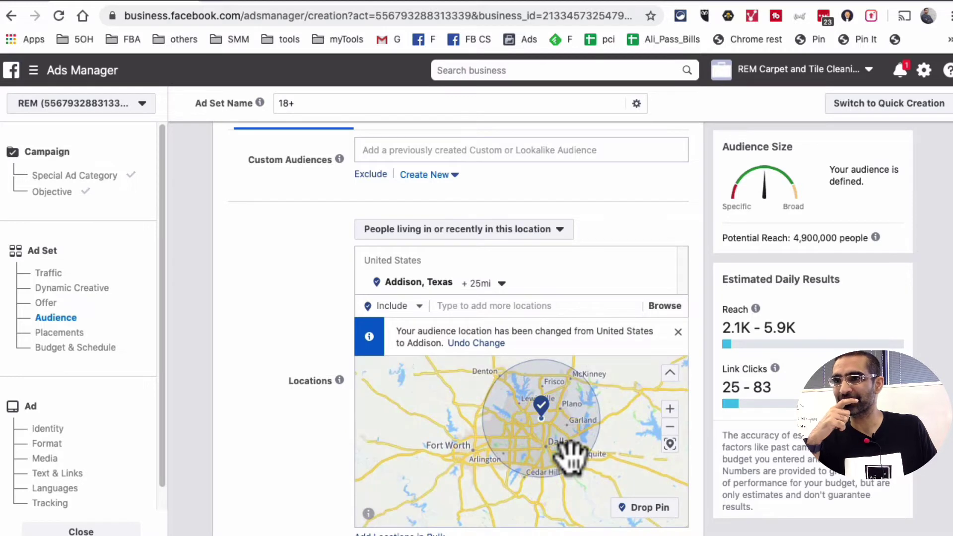
{"action": "scroll", "coordinate": [571, 457], "scroll_direction": "up", "scroll_amount": 1}
{"action": "scroll", "coordinate": [571, 457], "scroll_direction": "down", "scroll_amount": 1}
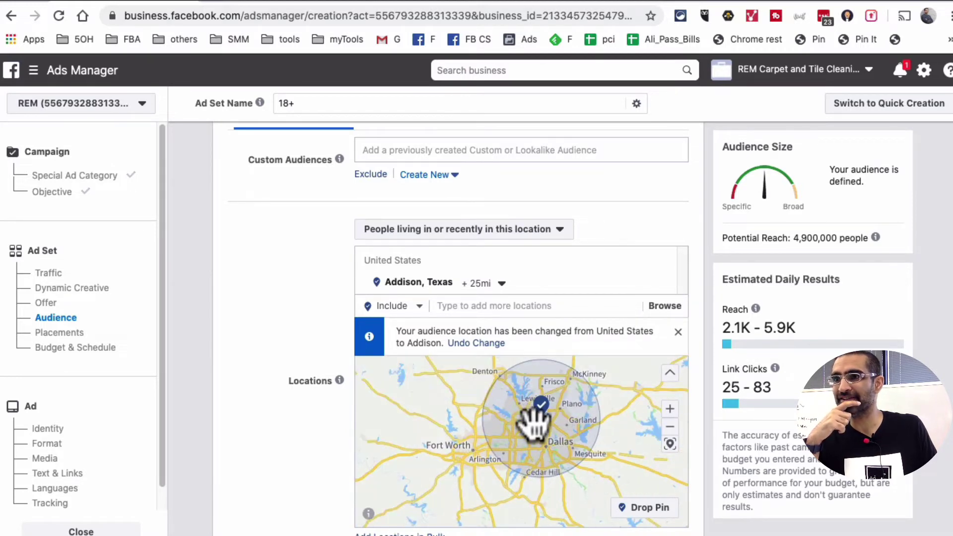
{"action": "scroll", "coordinate": [536, 417], "scroll_direction": "up", "scroll_amount": 1}
{"action": "scroll", "coordinate": [581, 400], "scroll_direction": "down", "scroll_amount": 1}
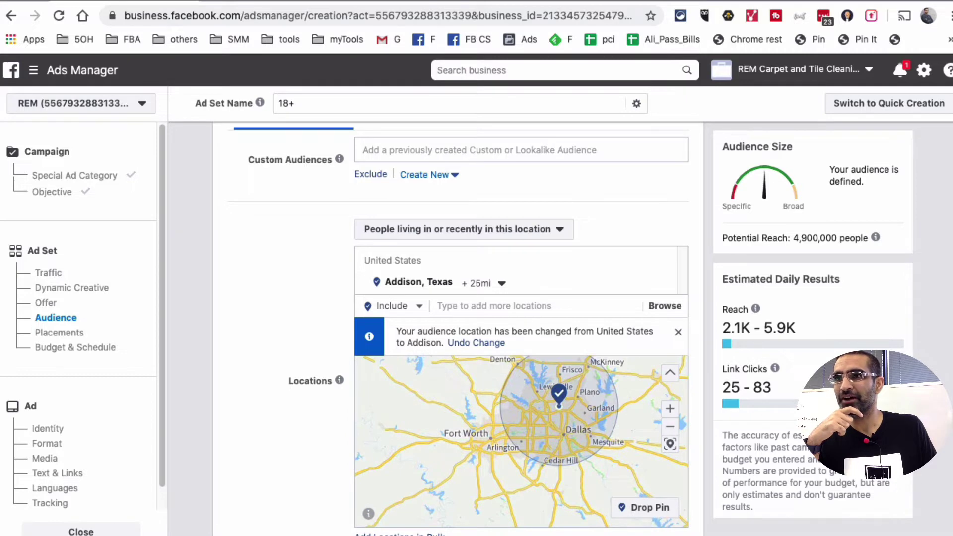
{"action": "scroll", "coordinate": [548, 395], "scroll_direction": "up", "scroll_amount": 1}
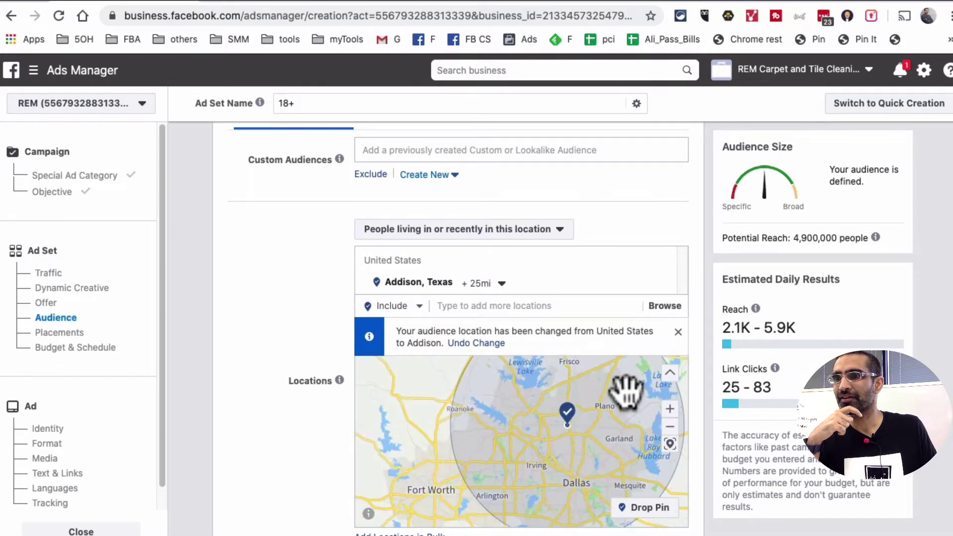
{"action": "scroll", "coordinate": [601, 393], "scroll_direction": "up", "scroll_amount": 1}
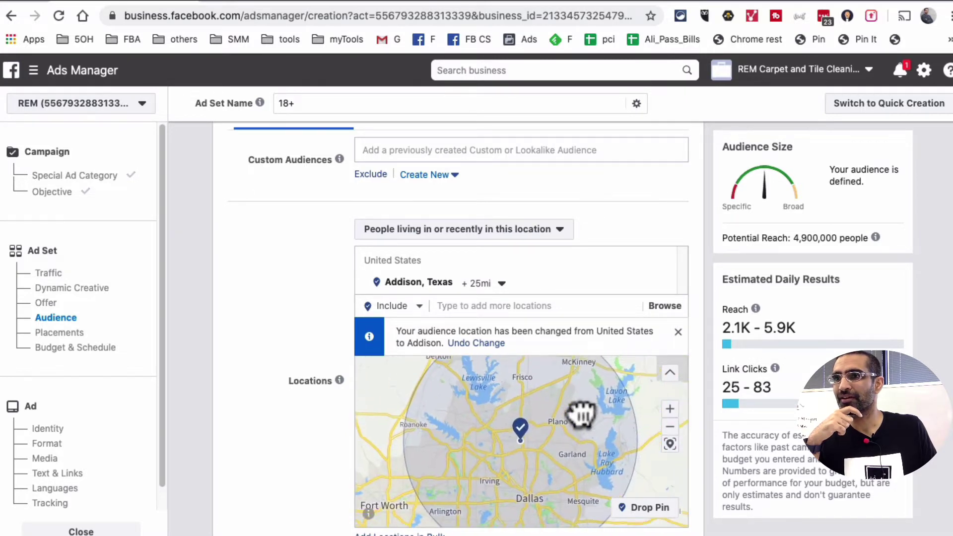
{"action": "left_click", "coordinate": [489, 284]}
{"action": "left_click_drag", "start_coordinate": [506, 373], "coordinate": [489, 374]}
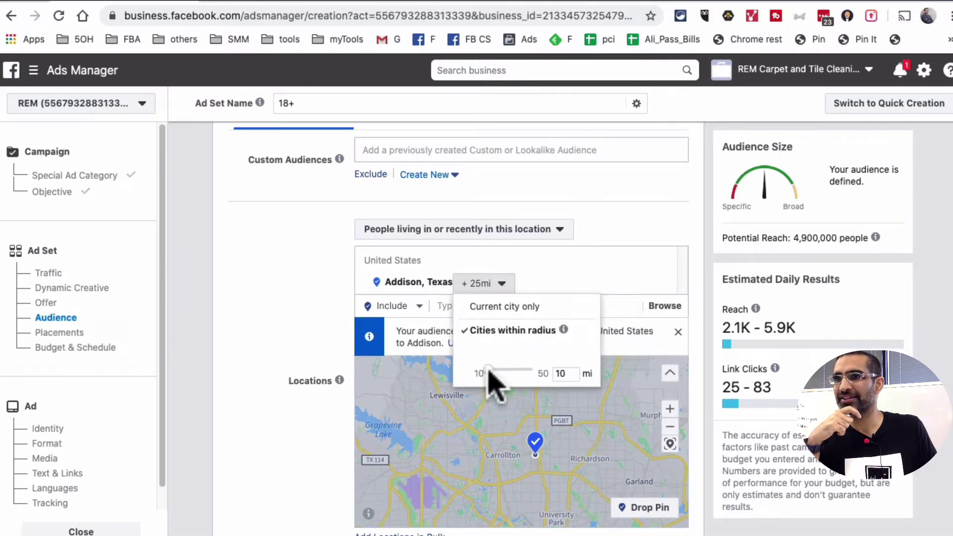
{"action": "left_click", "coordinate": [274, 393]}
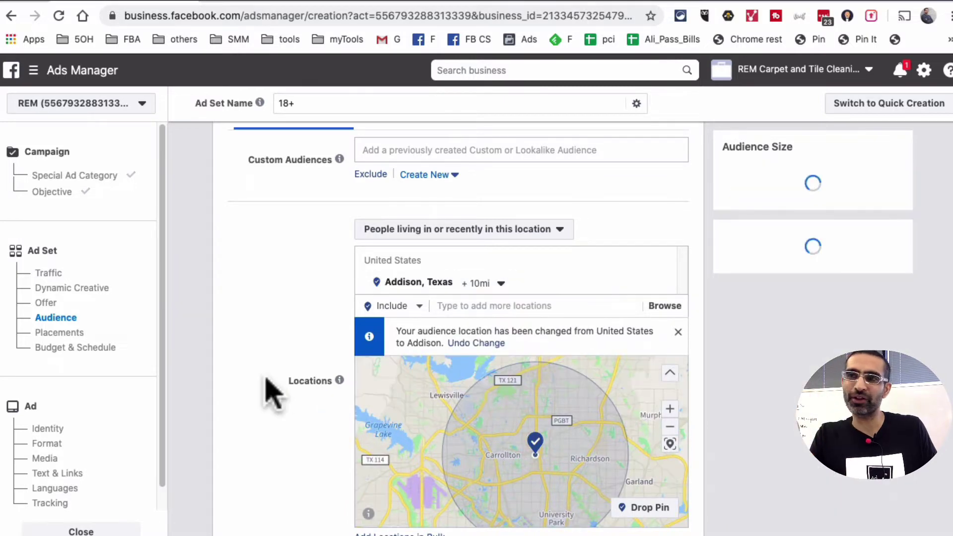
{"action": "left_click", "coordinate": [501, 284]}
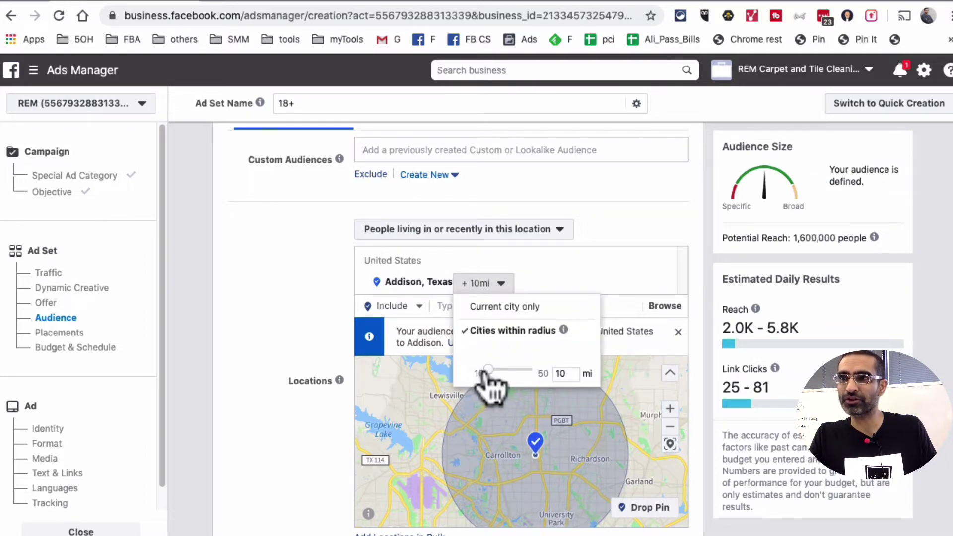
{"action": "left_click", "coordinate": [634, 432]}
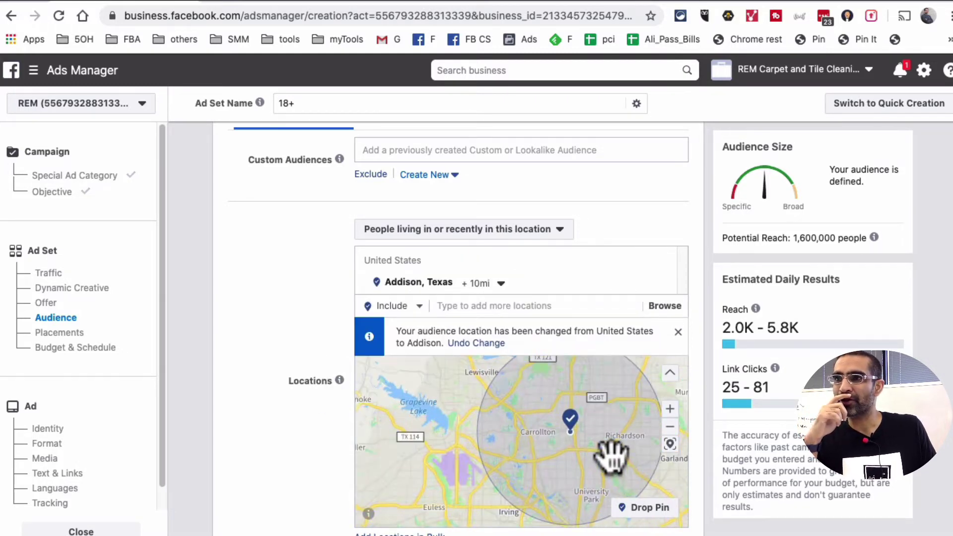
{"action": "scroll", "coordinate": [606, 454], "scroll_direction": "up", "scroll_amount": 1}
{"action": "scroll", "coordinate": [556, 415], "scroll_direction": "down", "scroll_amount": 1}
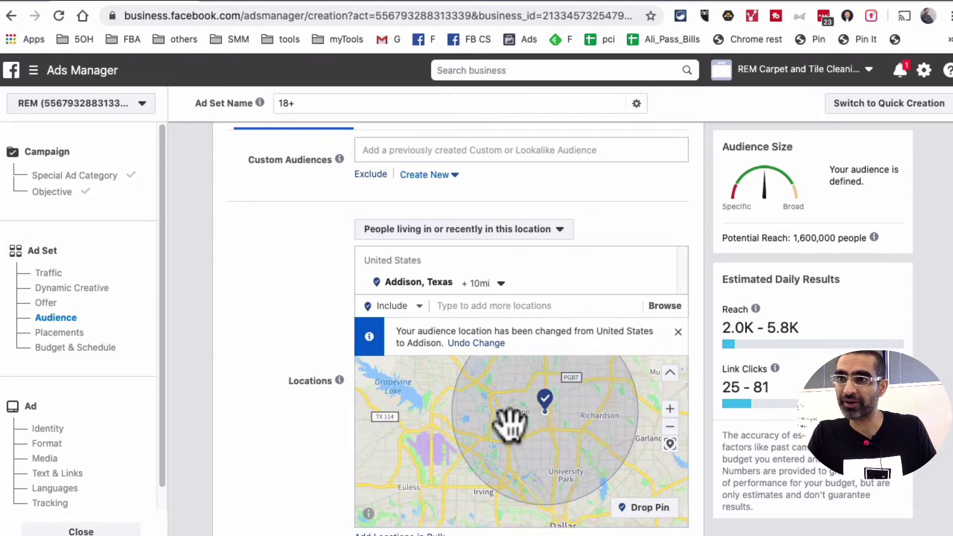
{"action": "left_click_drag", "start_coordinate": [577, 451], "coordinate": [571, 488]}
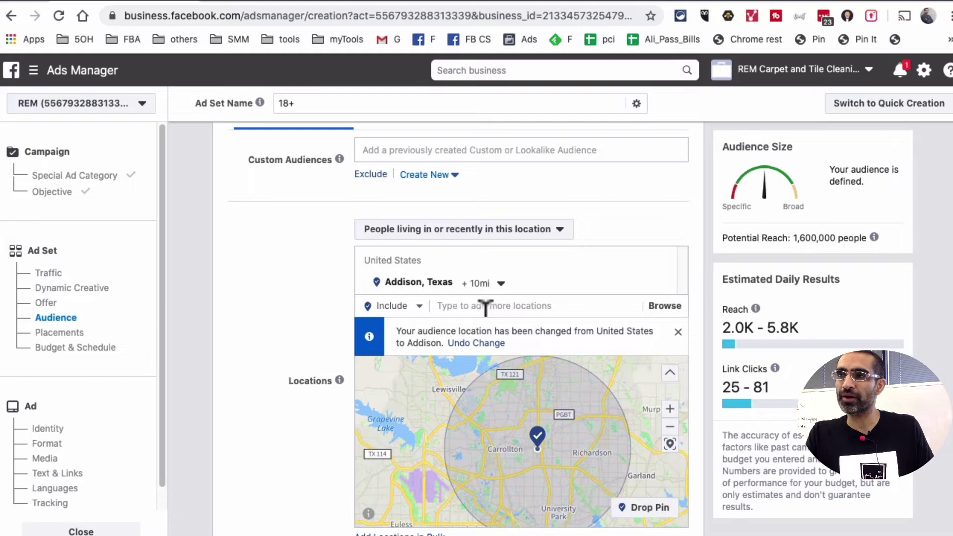
Exclude Carrollton, Texas as current city only, with no surrounding radius.
{"action": "left_click", "coordinate": [420, 308]}
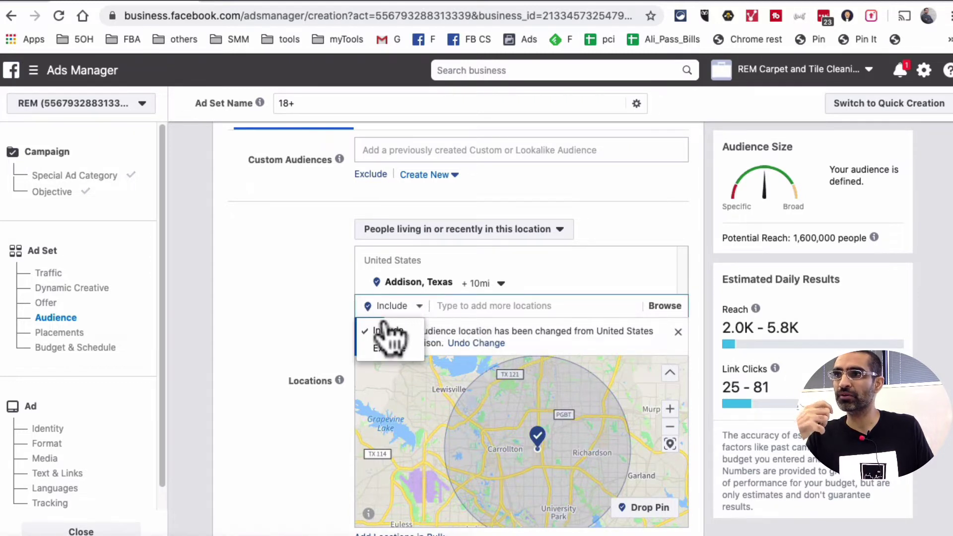
{"action": "left_click", "coordinate": [389, 349]}
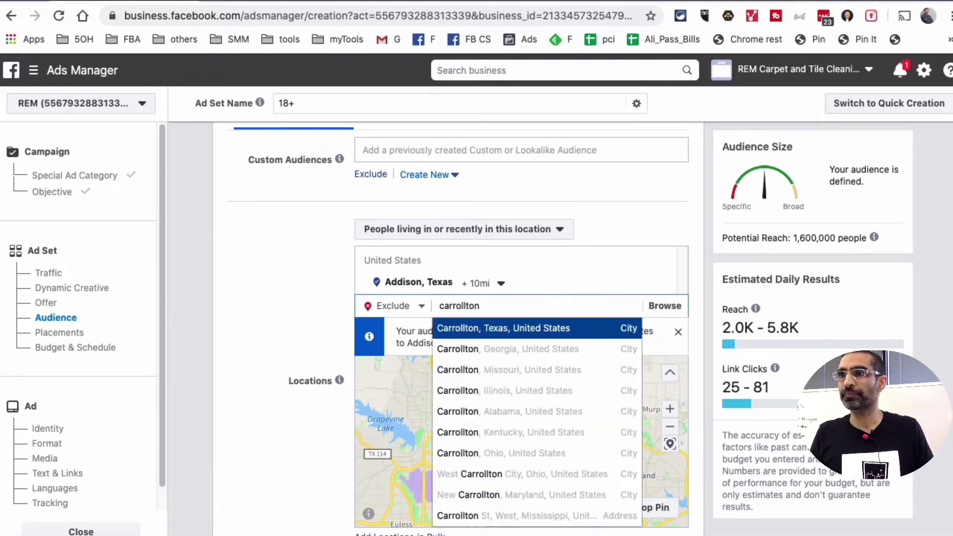
{"action": "left_click", "coordinate": [557, 330]}
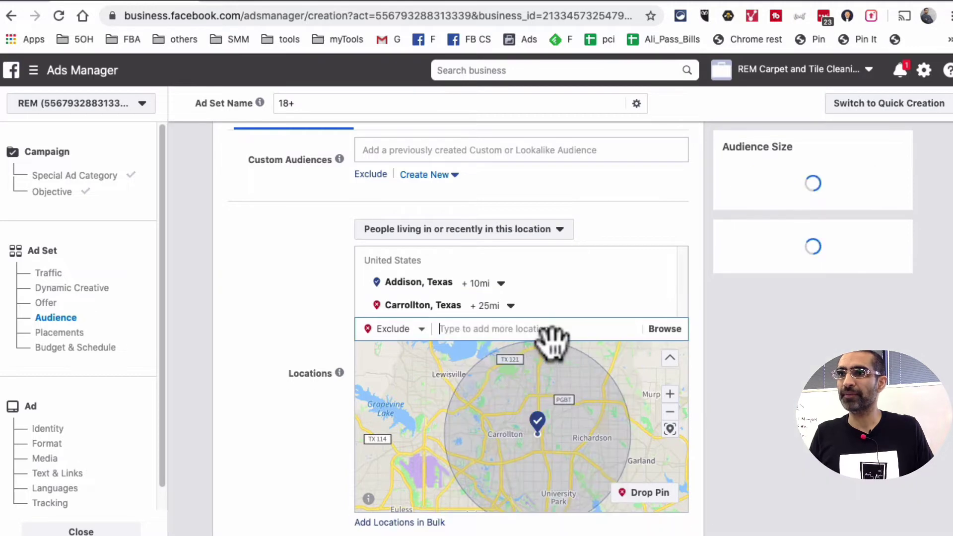
{"action": "left_click", "coordinate": [510, 306]}
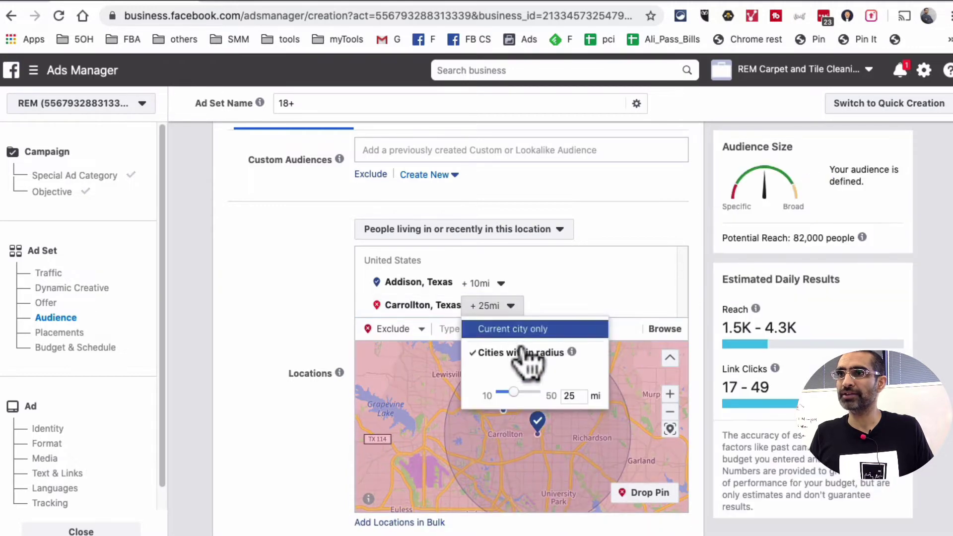
{"action": "mouse_move", "coordinate": [513, 392]}
{"action": "left_mouse_down"}
{"action": "mouse_move", "coordinate": [487, 396]}
{"action": "mouse_move", "coordinate": [498, 396]}
{"action": "left_mouse_up"}
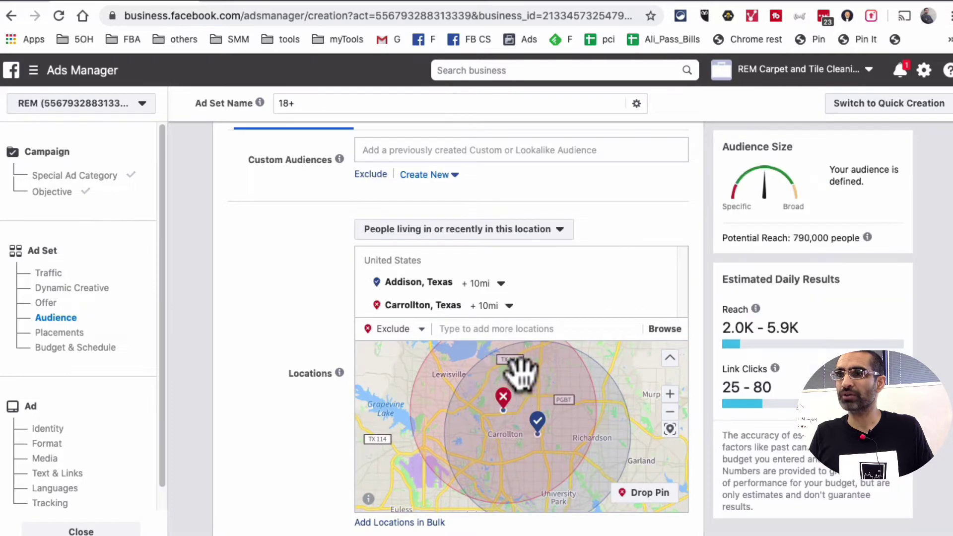
{"action": "left_click", "coordinate": [502, 318]}
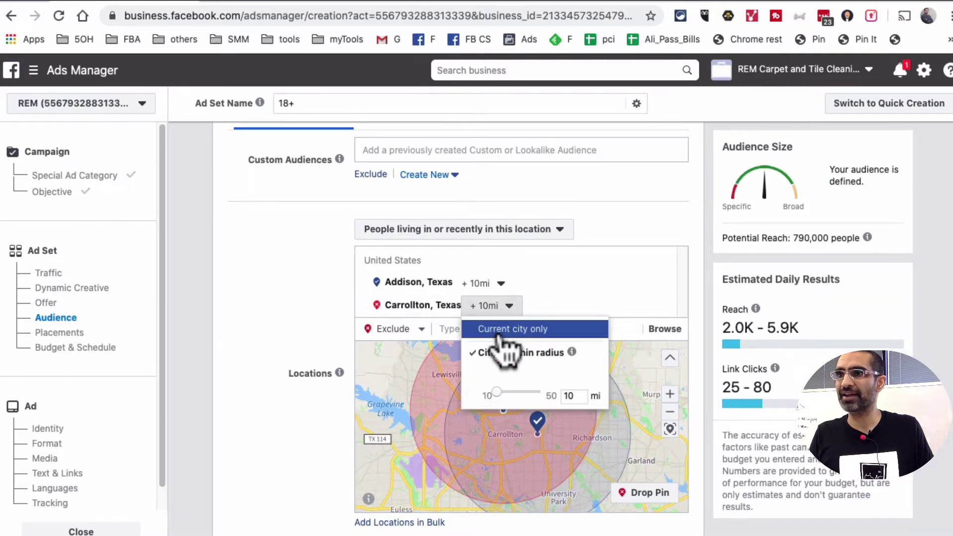
{"action": "left_click", "coordinate": [541, 331]}
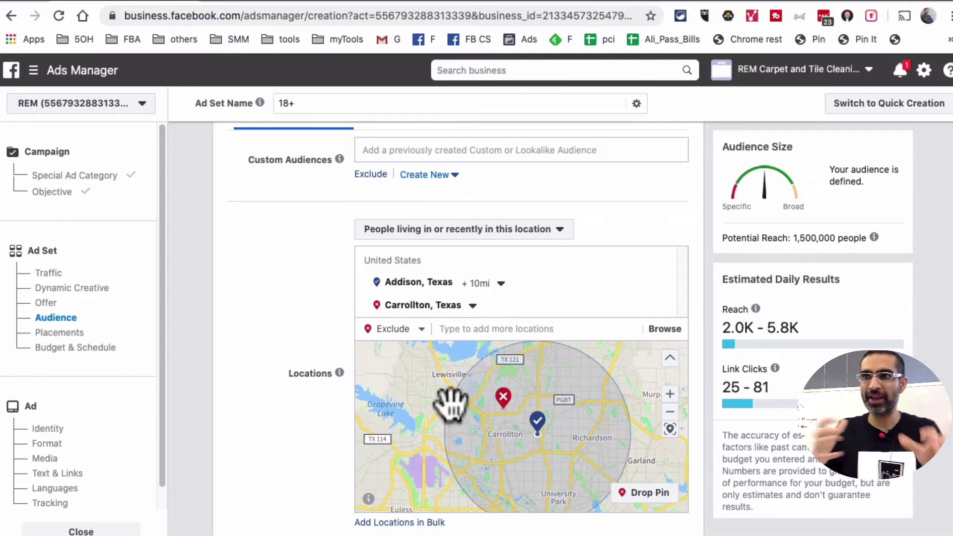
{"action": "scroll", "coordinate": [510, 343], "scroll_direction": "down", "scroll_amount": 1}
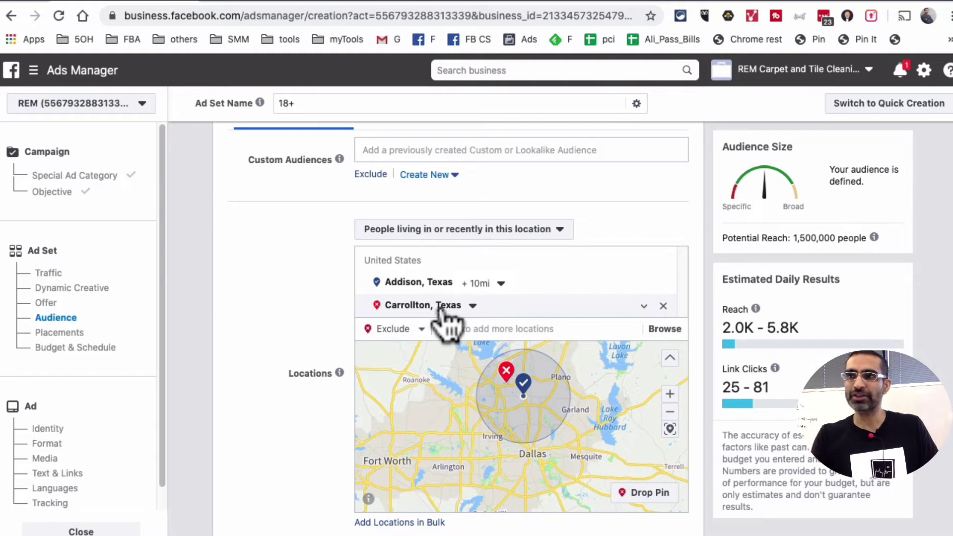
{"action": "left_click", "coordinate": [420, 332]}
{"action": "left_click", "coordinate": [415, 352]}
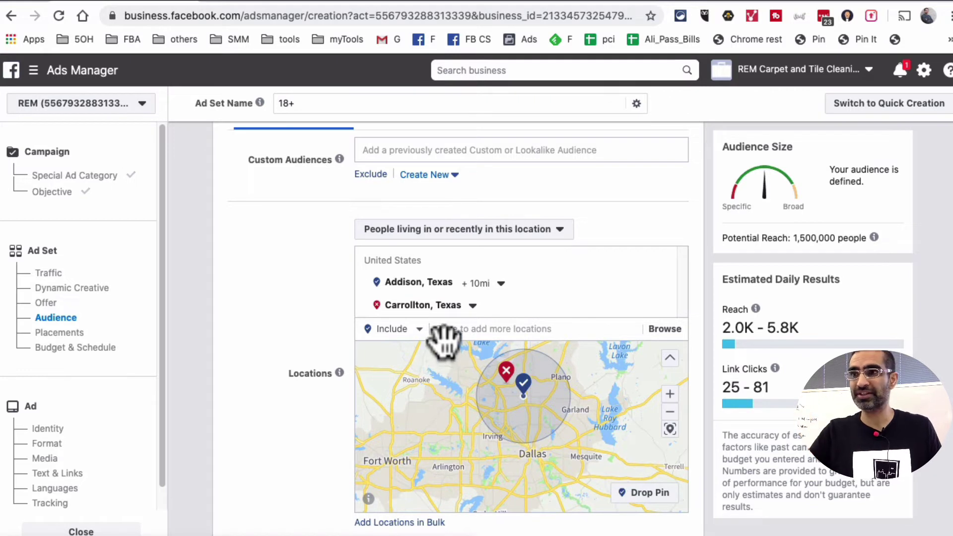
{"action": "left_click", "coordinate": [420, 329]}
{"action": "left_click", "coordinate": [406, 372]}
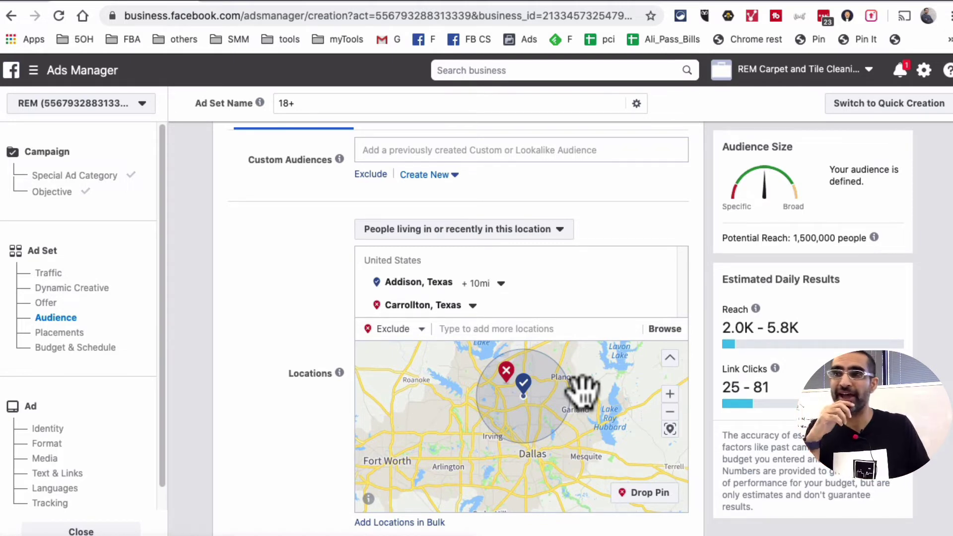
Remove Addison and Carrollton, then include United States as the only location.
{"action": "mouse_move", "coordinate": [666, 293]}
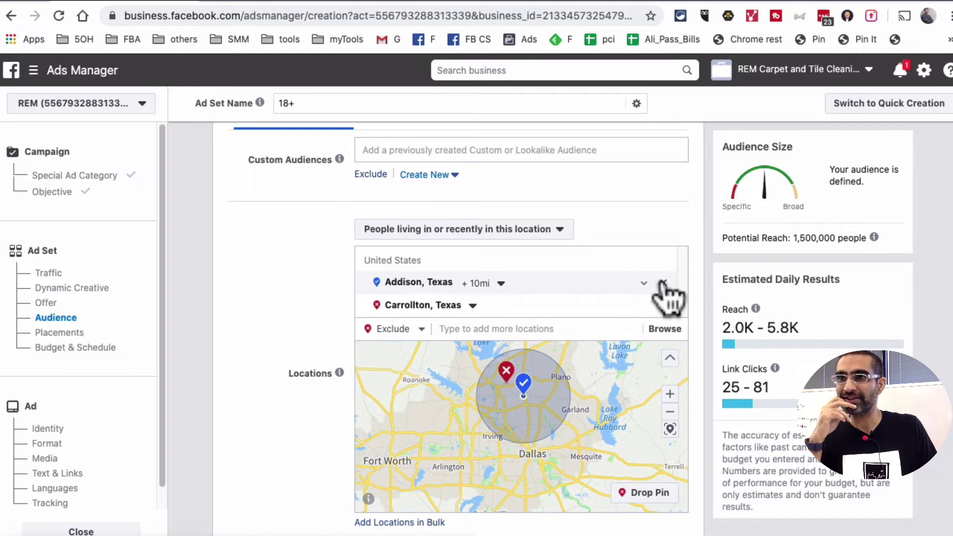
{"action": "left_click", "coordinate": [664, 283]}
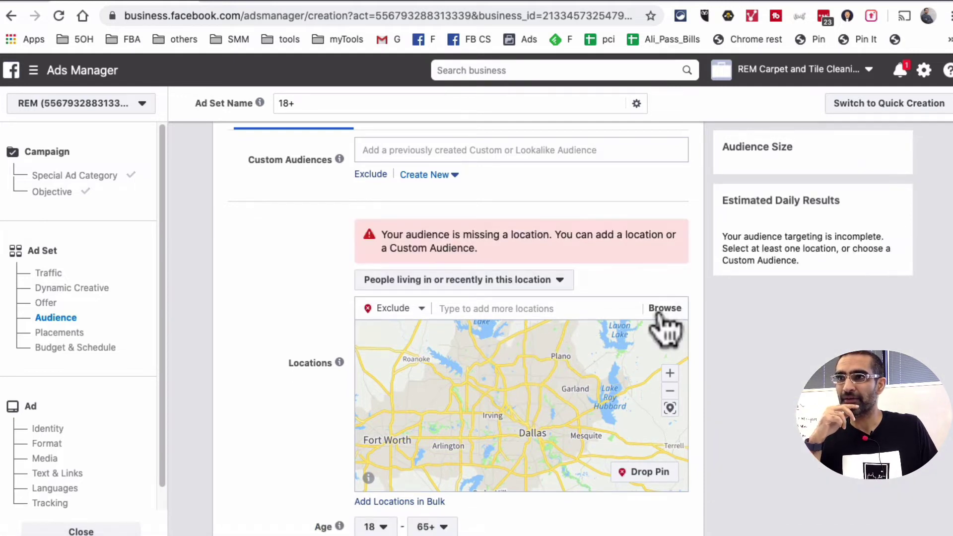
{"action": "left_click", "coordinate": [502, 294]}
{"action": "type", "text": "united"}
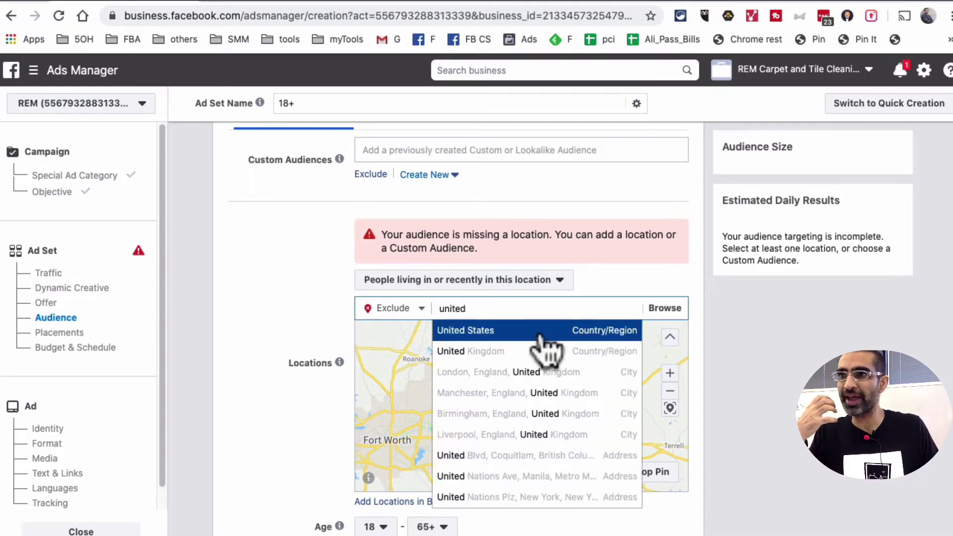
{"action": "left_click", "coordinate": [539, 333]}
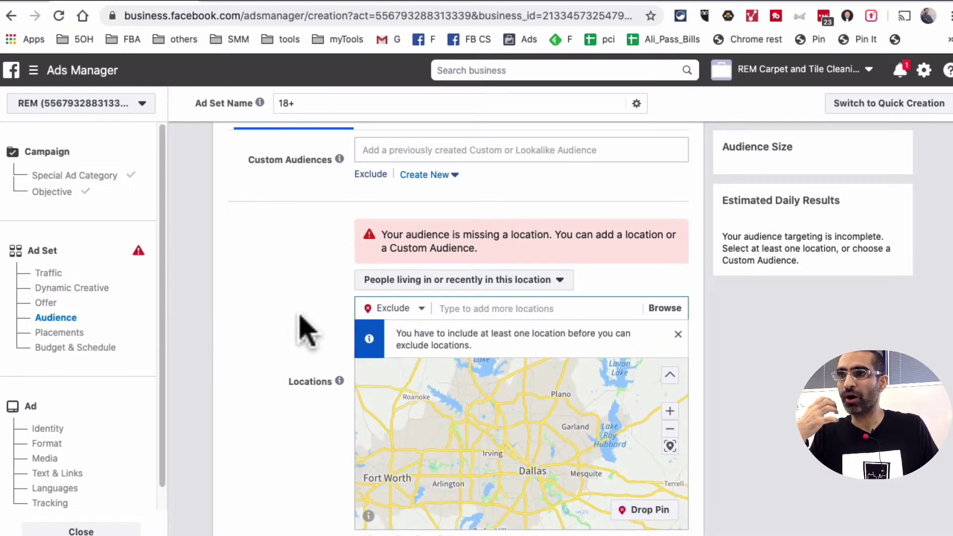
{"action": "left_click", "coordinate": [395, 308]}
{"action": "left_click", "coordinate": [393, 333]}
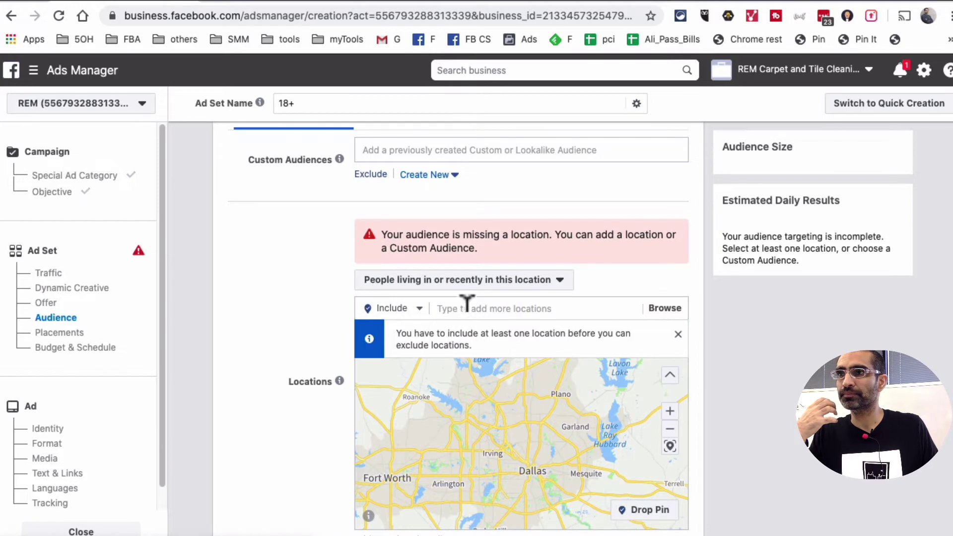
{"action": "type", "text": "united"}
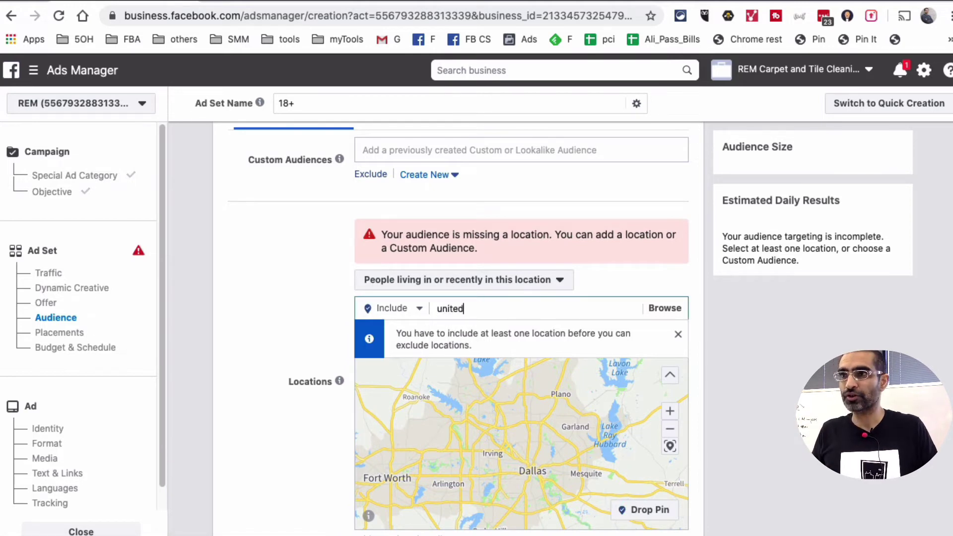
{"action": "key", "text": "Return"}
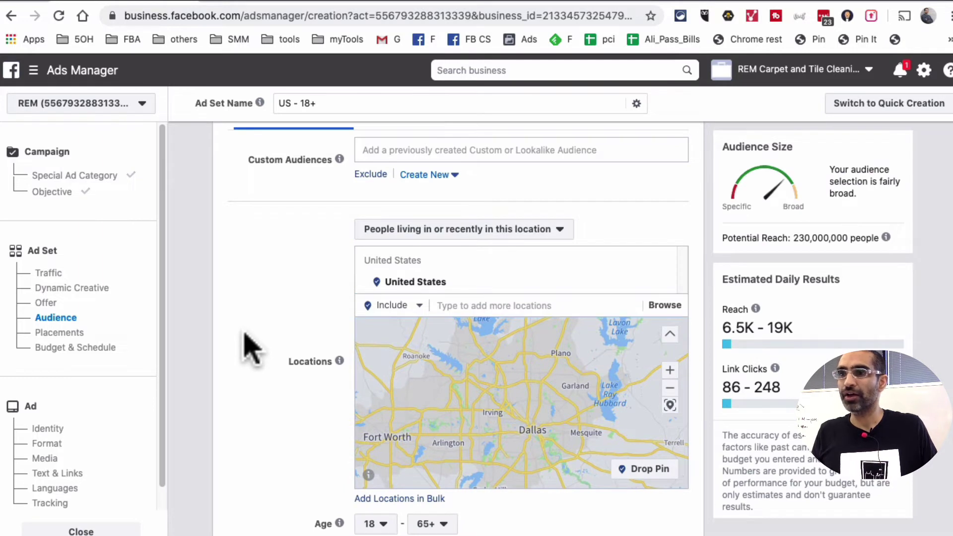
Include the Social media marketing interest in Detailed Targeting, narrowing reach to 23,000,000.
{"action": "scroll", "coordinate": [251, 347], "scroll_direction": "down", "scroll_amount": 3}
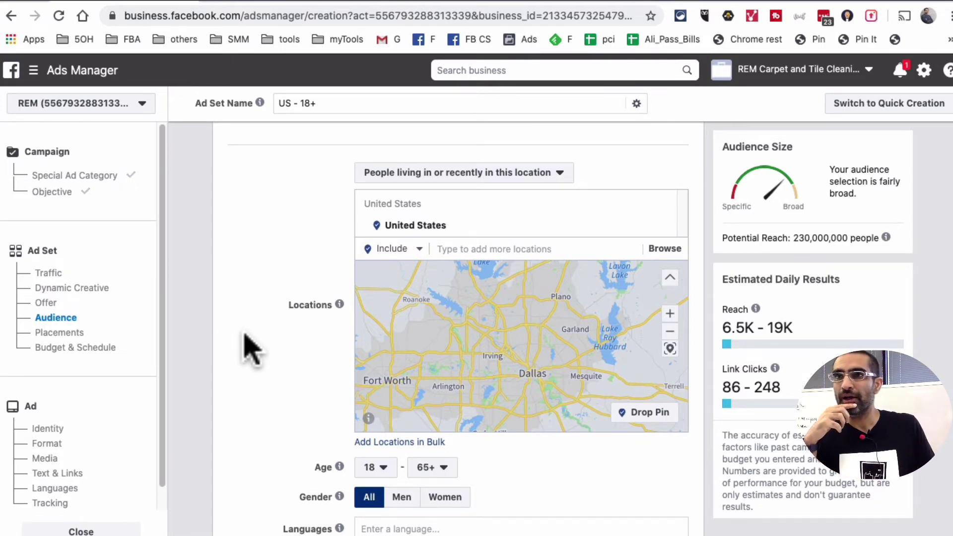
{"action": "scroll", "coordinate": [250, 350], "scroll_direction": "down", "scroll_amount": 7}
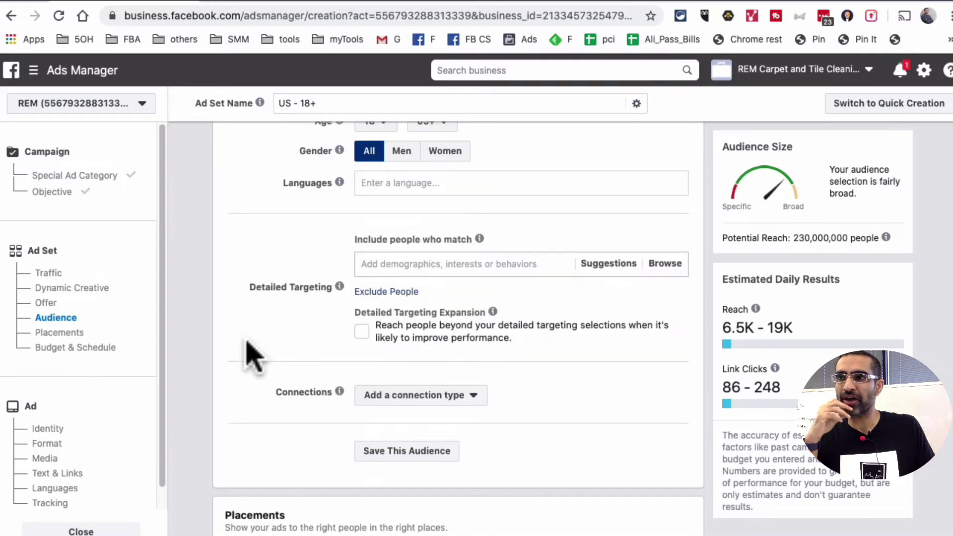
{"action": "scroll", "coordinate": [253, 355], "scroll_direction": "down", "scroll_amount": 4}
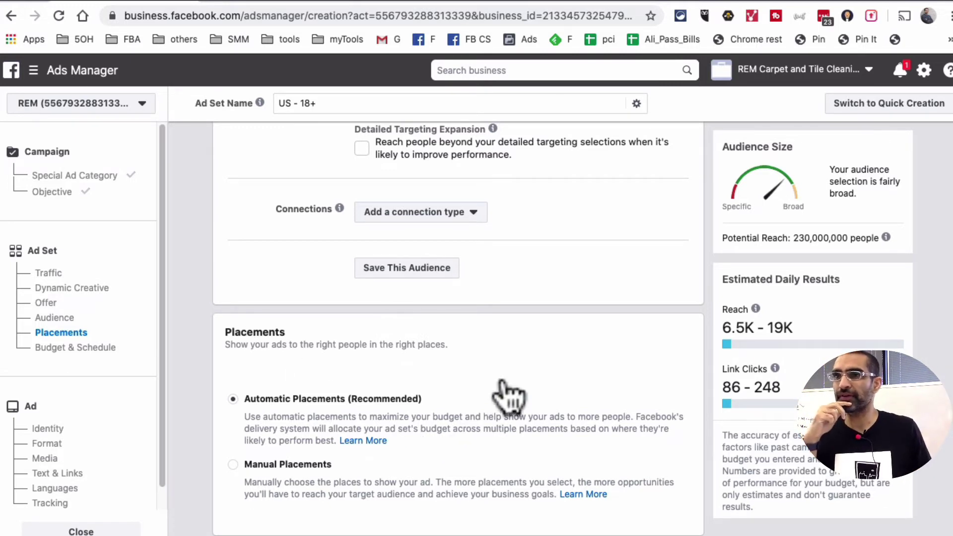
{"action": "scroll", "coordinate": [506, 395], "scroll_direction": "up", "scroll_amount": 5}
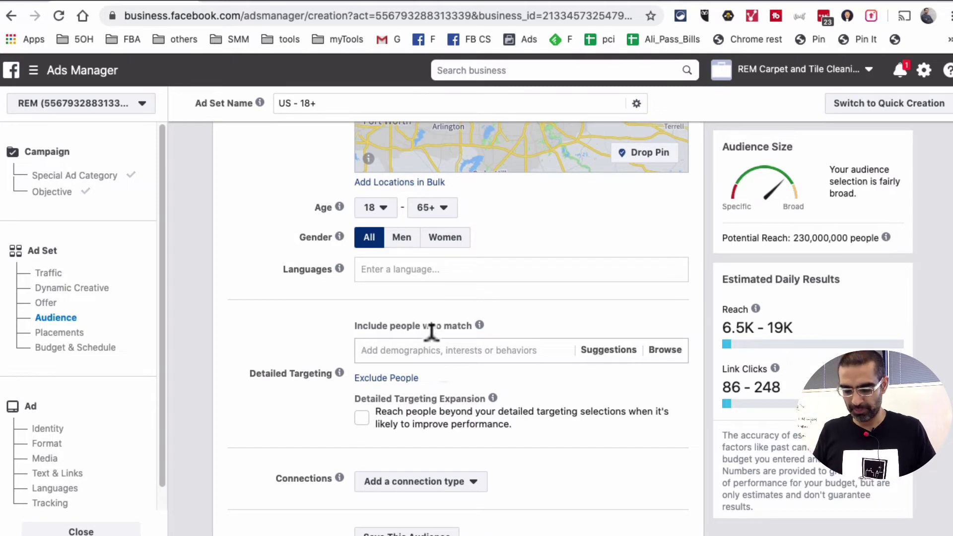
{"action": "type", "text": "social media marke"}
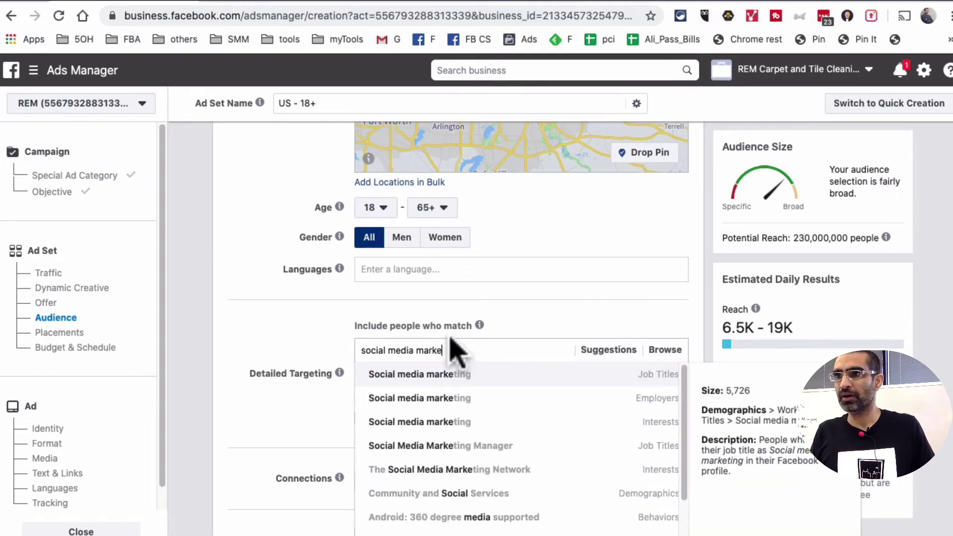
{"action": "left_click", "coordinate": [437, 421]}
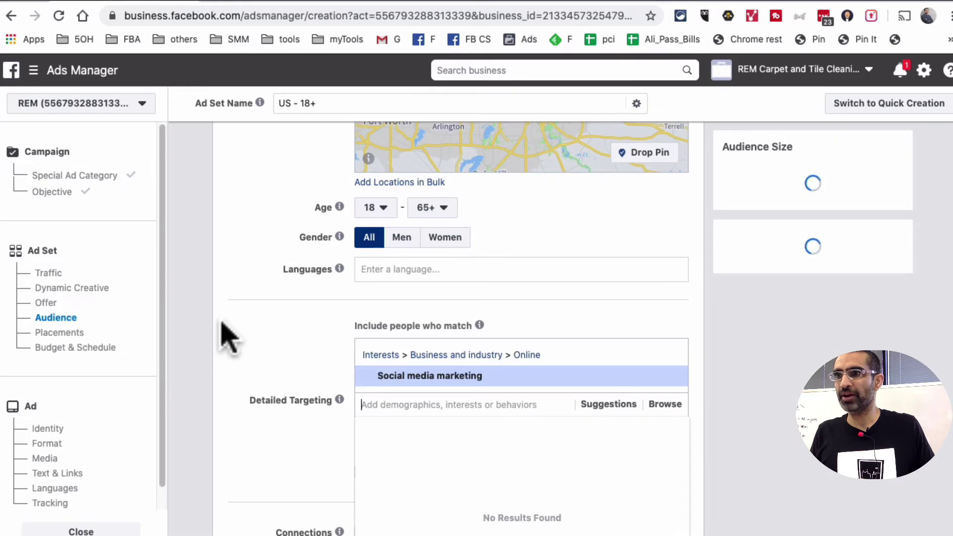
{"action": "left_click", "coordinate": [705, 358]}
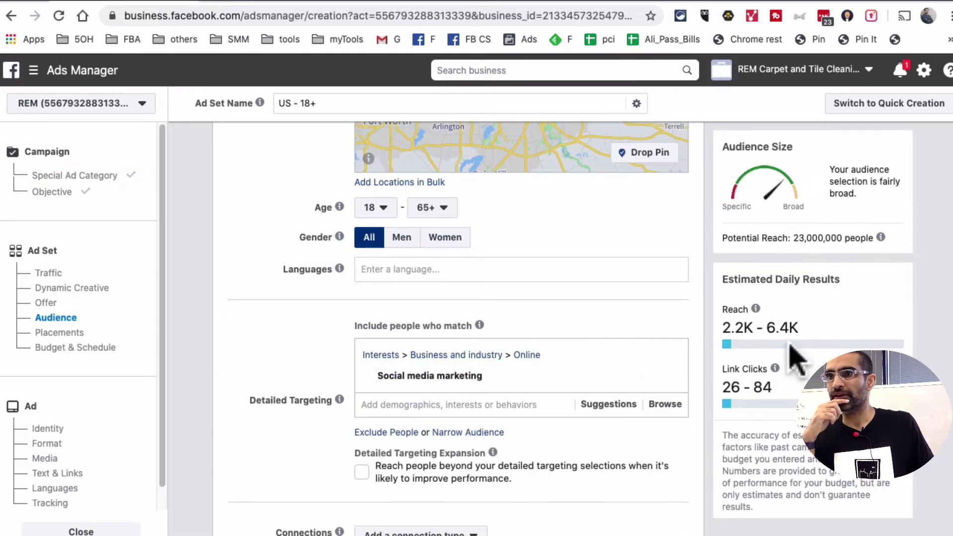
Replace United States with Dallas, Texas (+25 mi) as the target location.
{"action": "mouse_move", "coordinate": [861, 237]}
{"action": "scroll", "coordinate": [489, 335], "scroll_direction": "up", "scroll_amount": 6}
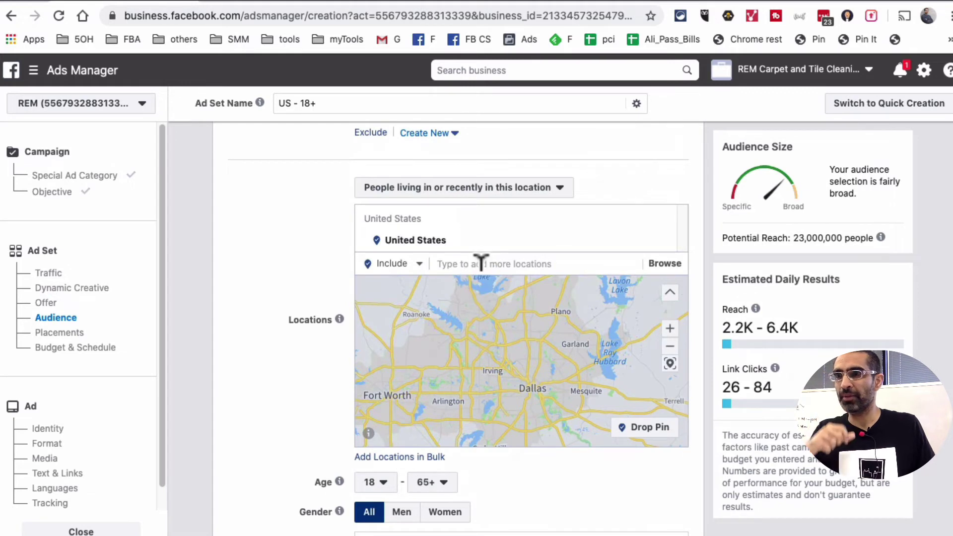
{"action": "left_click", "coordinate": [482, 251]}
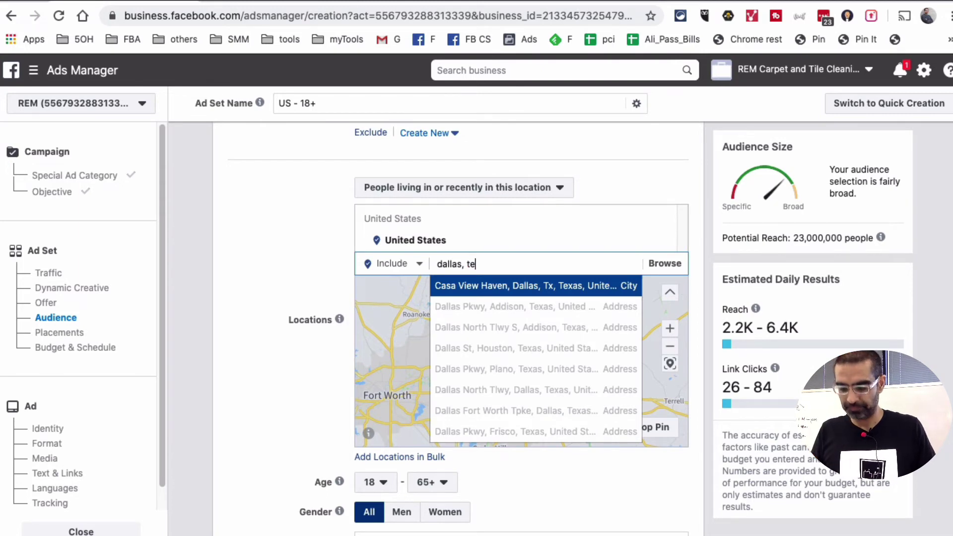
{"action": "left_click", "coordinate": [522, 287]}
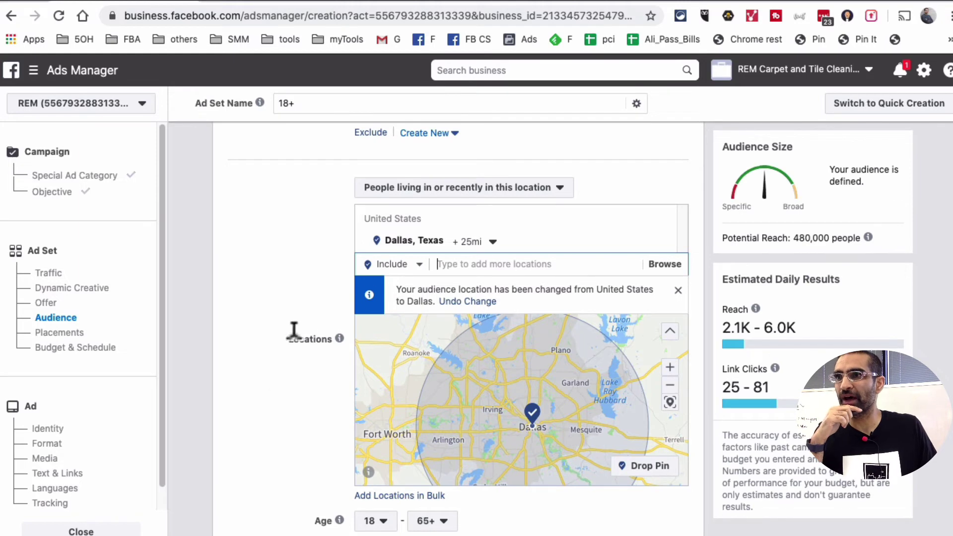
{"action": "scroll", "coordinate": [238, 390], "scroll_direction": "down", "scroll_amount": 1}
{"action": "scroll", "coordinate": [238, 391], "scroll_direction": "down", "scroll_amount": 5}
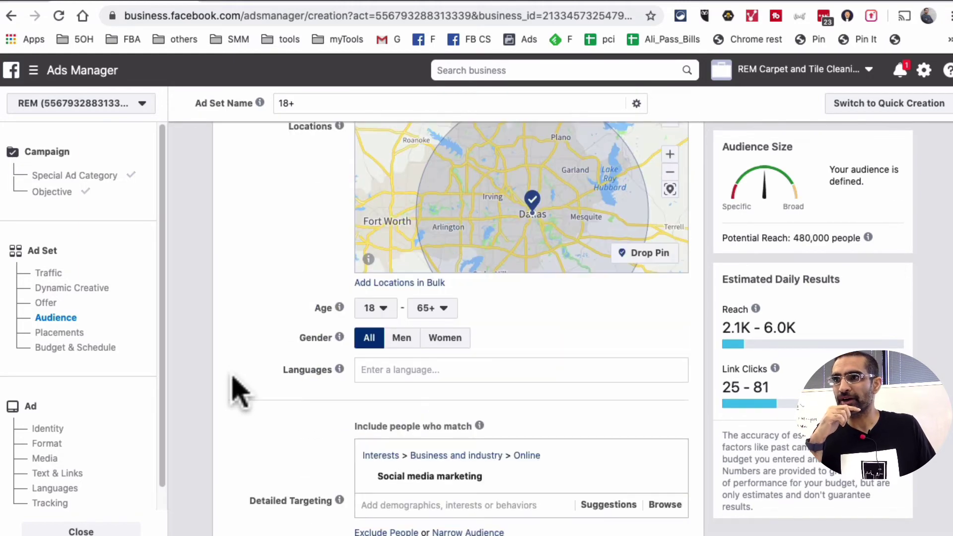
{"action": "scroll", "coordinate": [239, 391], "scroll_direction": "down", "scroll_amount": 1}
{"action": "mouse_move", "coordinate": [417, 404]}
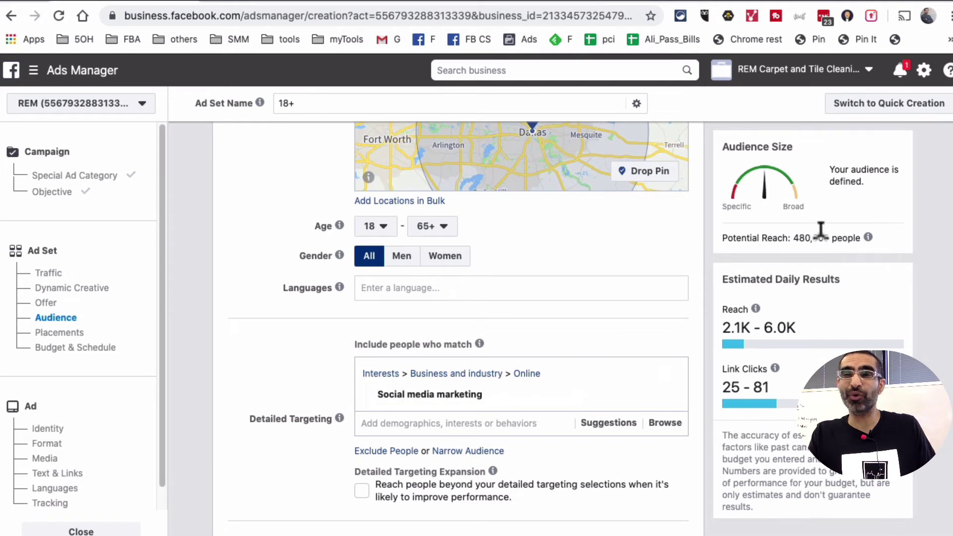
{"action": "scroll", "coordinate": [829, 270], "scroll_direction": "down", "scroll_amount": 1}
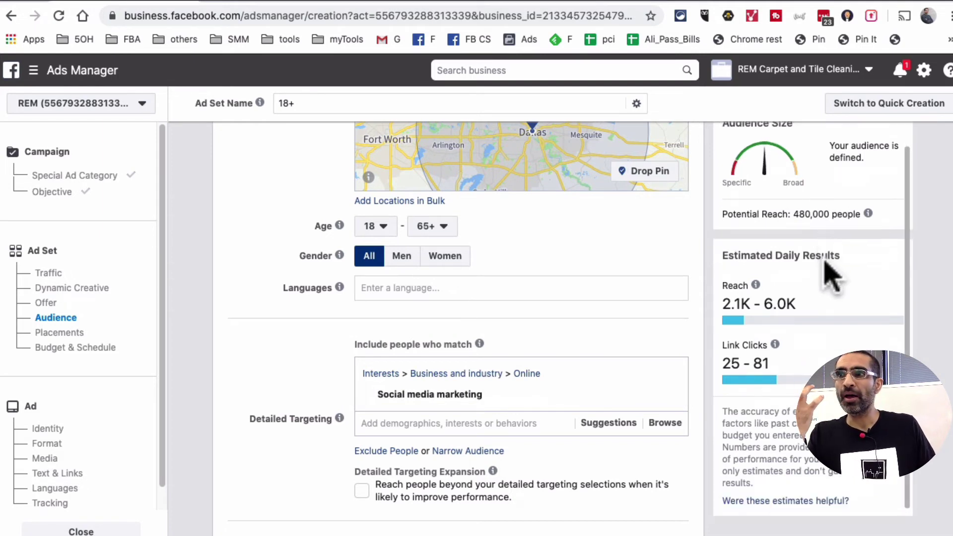
{"action": "scroll", "coordinate": [251, 366], "scroll_direction": "down", "scroll_amount": 1}
{"action": "scroll", "coordinate": [256, 375], "scroll_direction": "down", "scroll_amount": 1}
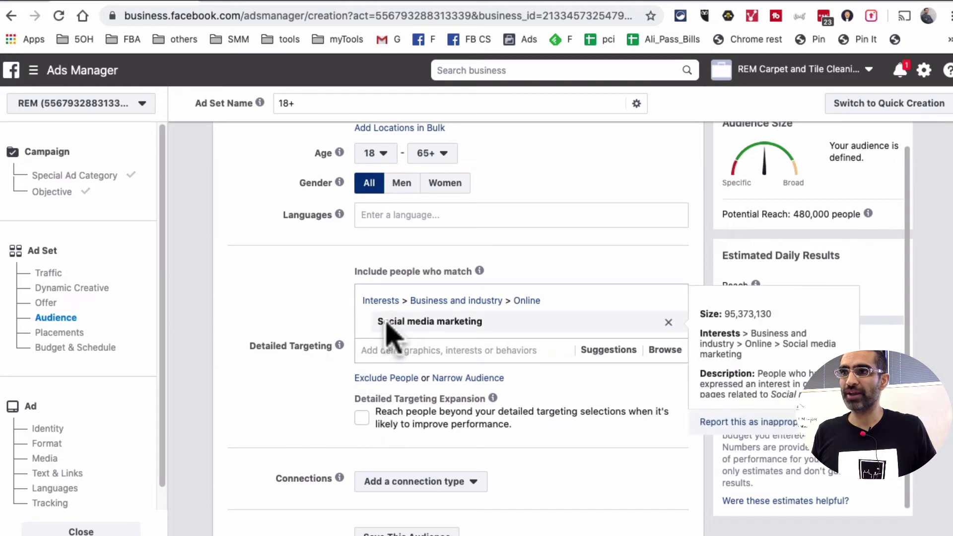
{"action": "scroll", "coordinate": [351, 362], "scroll_direction": "down", "scroll_amount": 1}
Under Exclude People, add the Lawyer and Corporate lawyer interests, cutting reach to 400,000.
{"action": "left_click", "coordinate": [385, 364]}
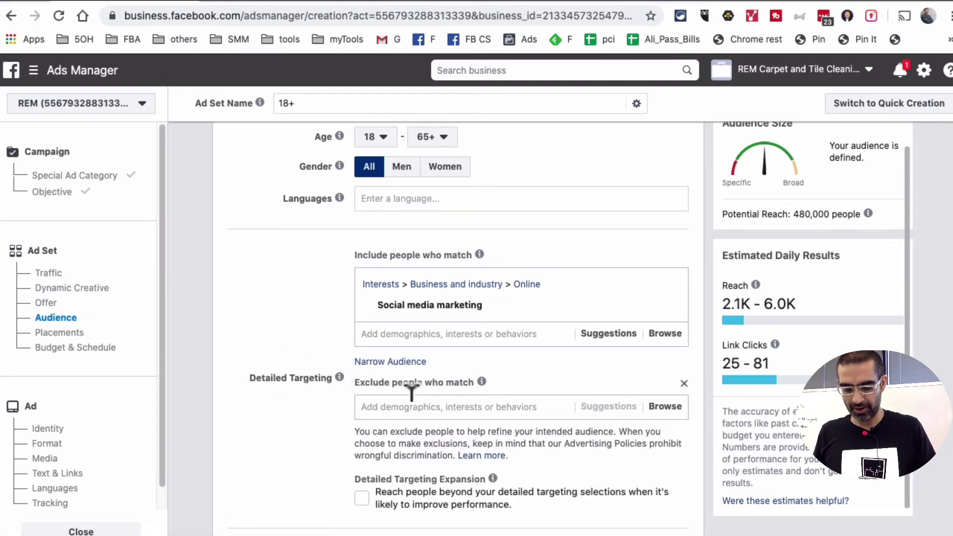
{"action": "type", "text": "la"}
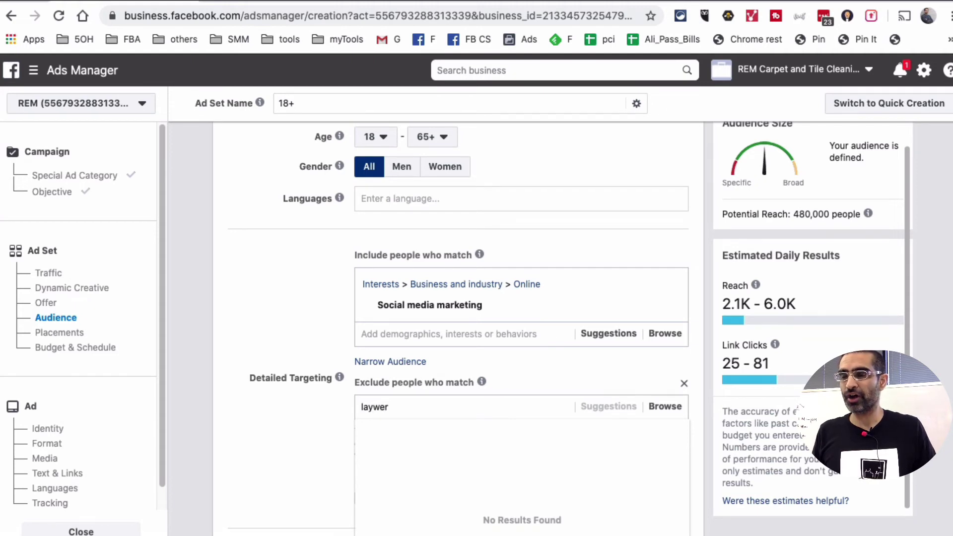
{"action": "type", "text": "ywer"}
{"action": "key", "text": "BackSpace"}
{"action": "key", "text": "BackSpace"}
{"action": "key", "text": "BackSpace"}
{"action": "key", "text": "BackSpace"}
{"action": "type", "text": "wyer"}
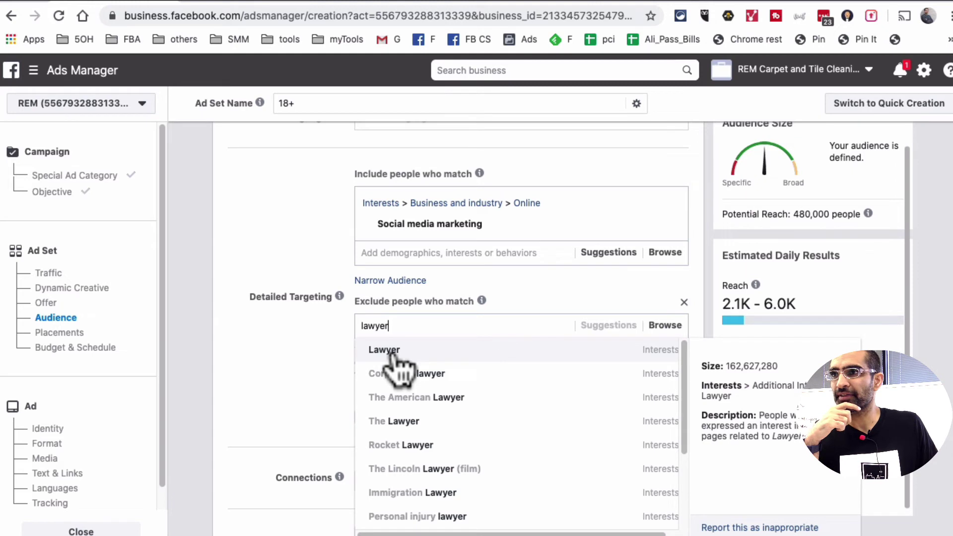
{"action": "left_click", "coordinate": [461, 348]}
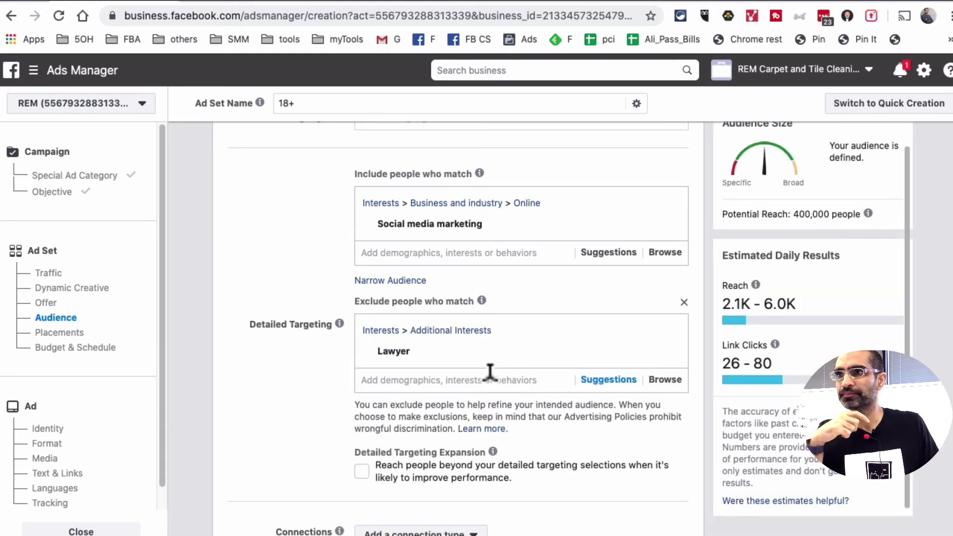
{"action": "left_click", "coordinate": [612, 388]}
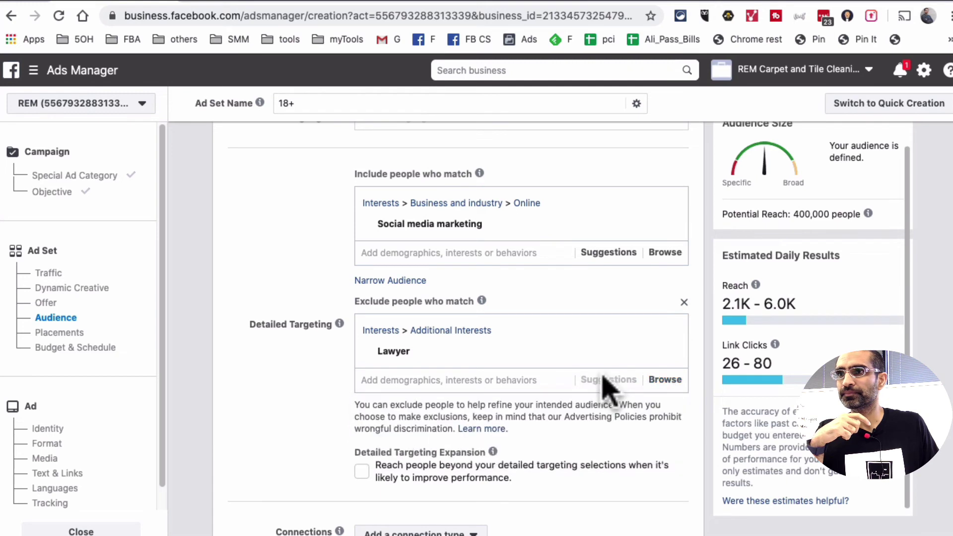
{"action": "type", "text": "law"}
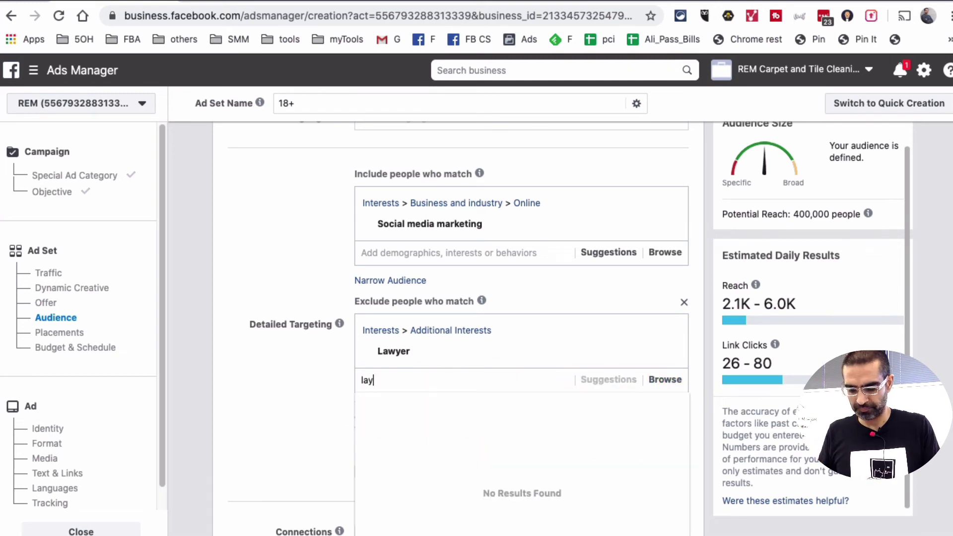
{"action": "type", "text": "yers"}
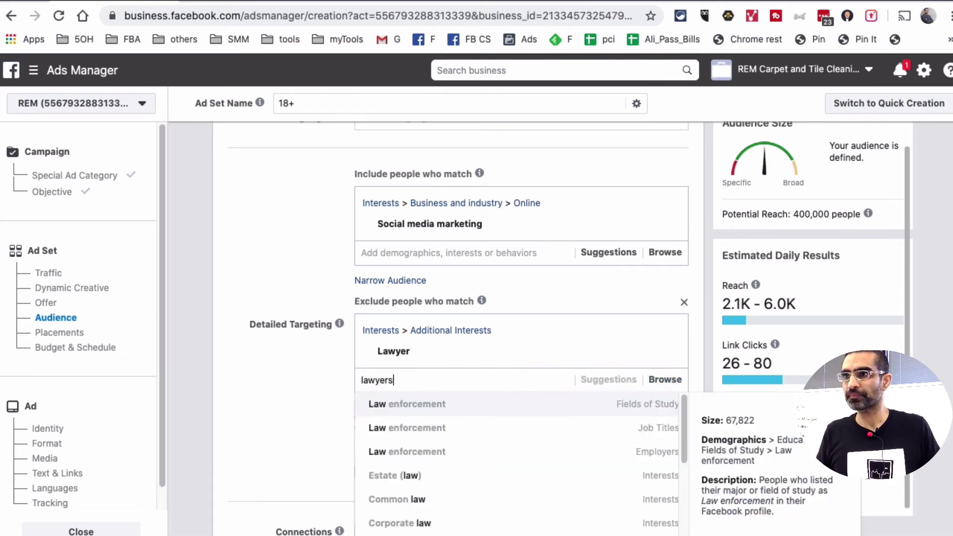
{"action": "left_click", "coordinate": [433, 404]}
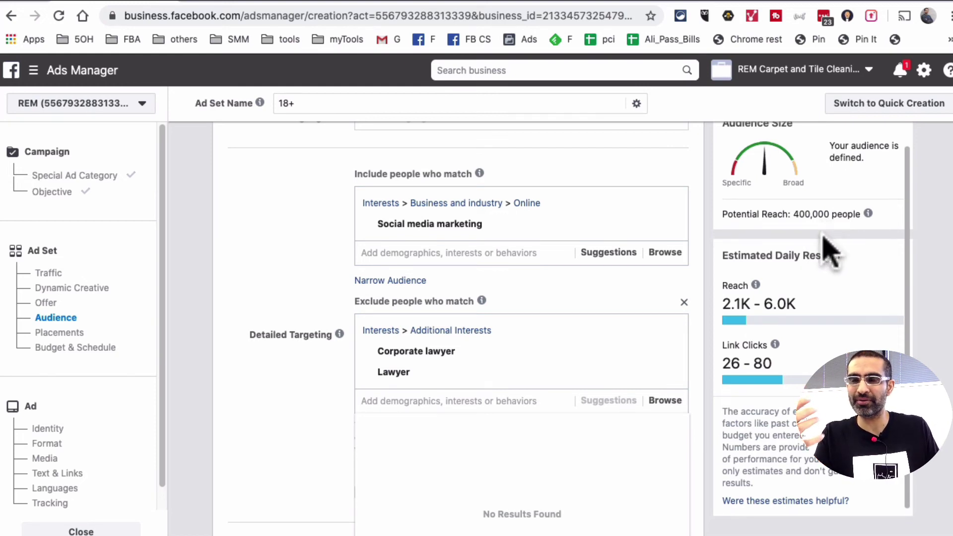
{"action": "left_click", "coordinate": [252, 453]}
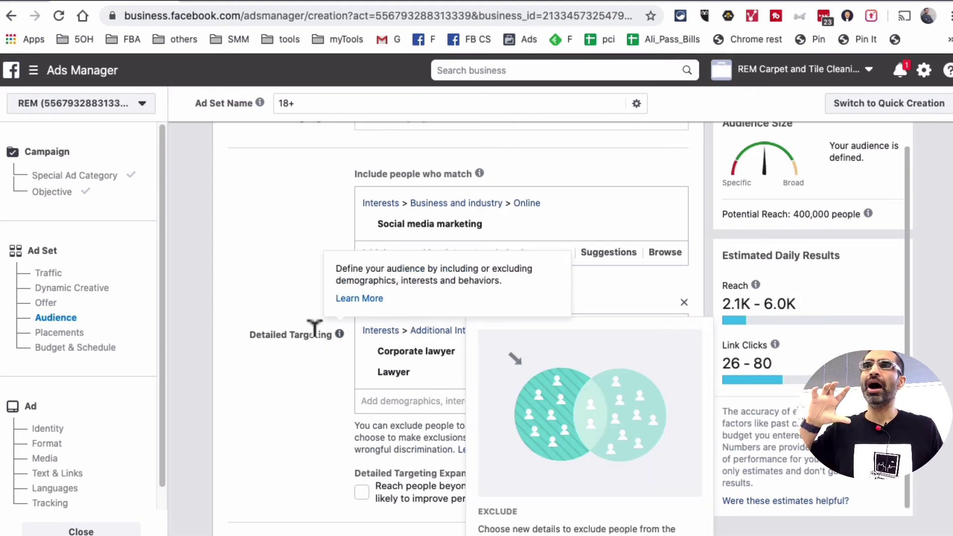
{"action": "scroll", "coordinate": [308, 379], "scroll_direction": "down", "scroll_amount": 1}
{"action": "scroll", "coordinate": [313, 381], "scroll_direction": "down", "scroll_amount": 1}
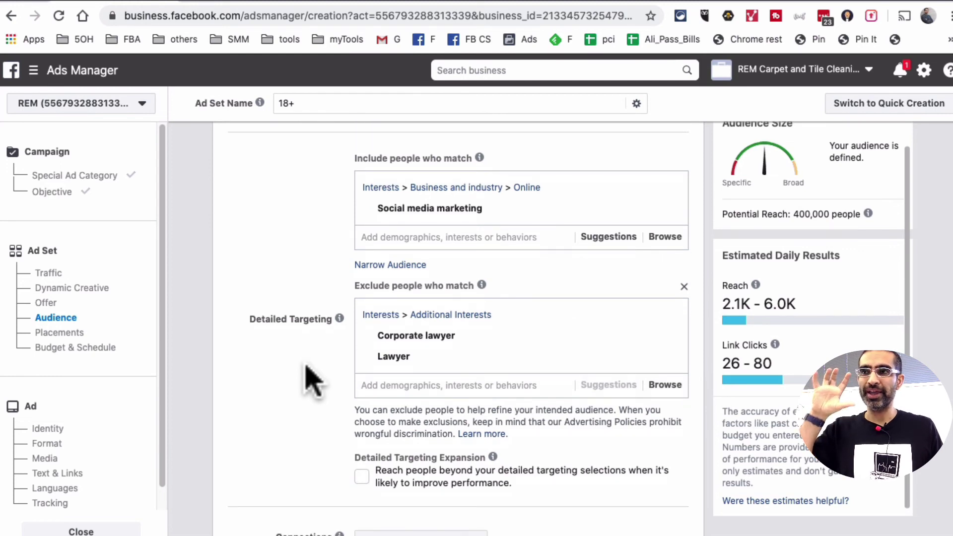